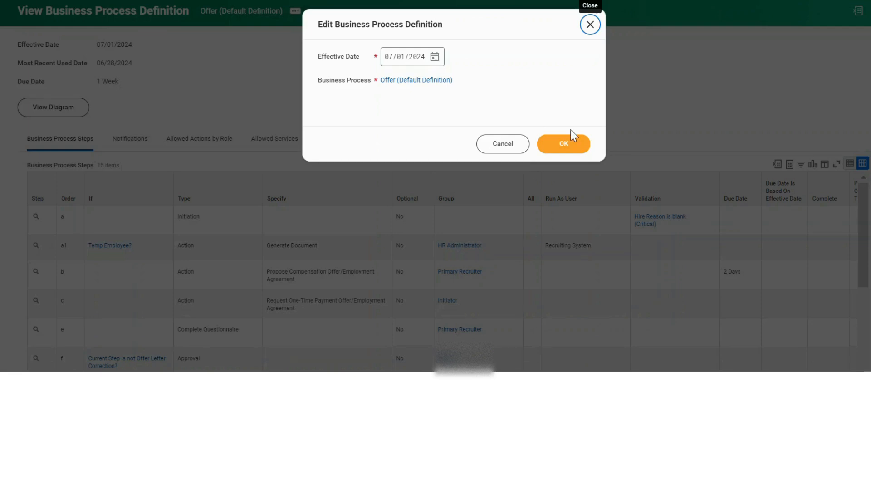
# Step: Open the Offer (Default Definition) for editing as of 07/01/2024 and add a new process step with order c1
pyautogui.click(581, 147)
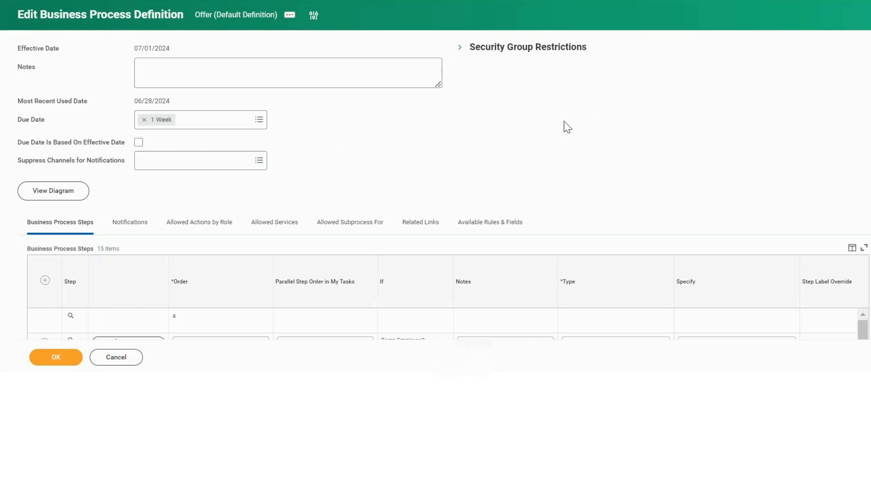
pyautogui.scroll(-2, 118, 205)
pyautogui.scroll(-1, 121, 206)
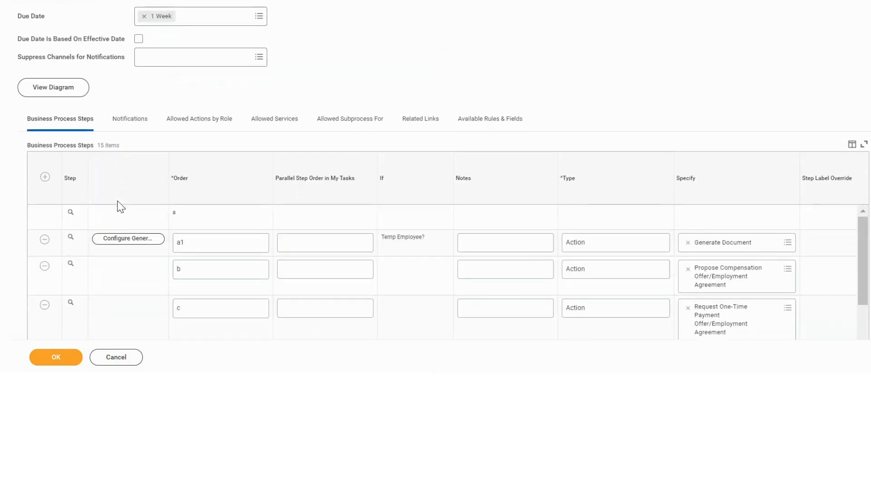
pyautogui.click(45, 177)
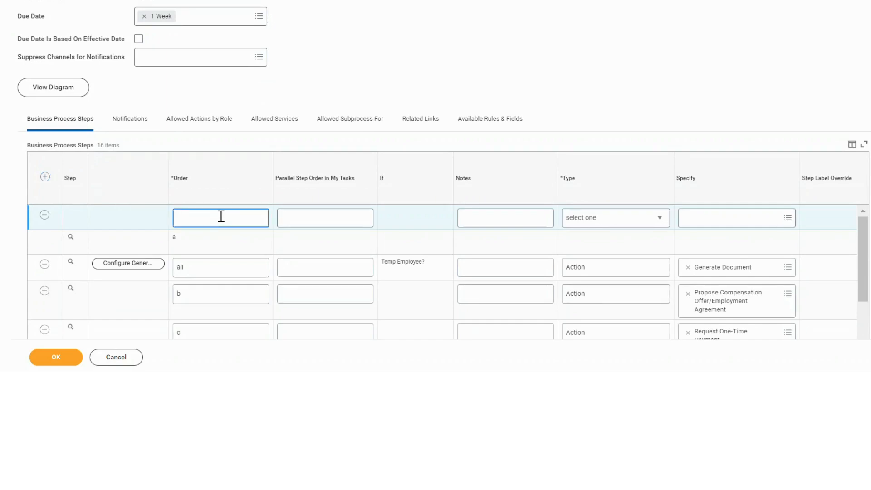
pyautogui.write('c1')
# Step: Set the type of process step c1 to Approval Chain
pyautogui.middleClick(466, 297)
pyautogui.scroll(-2, 472, 309)
pyautogui.scroll(-2, 471, 308)
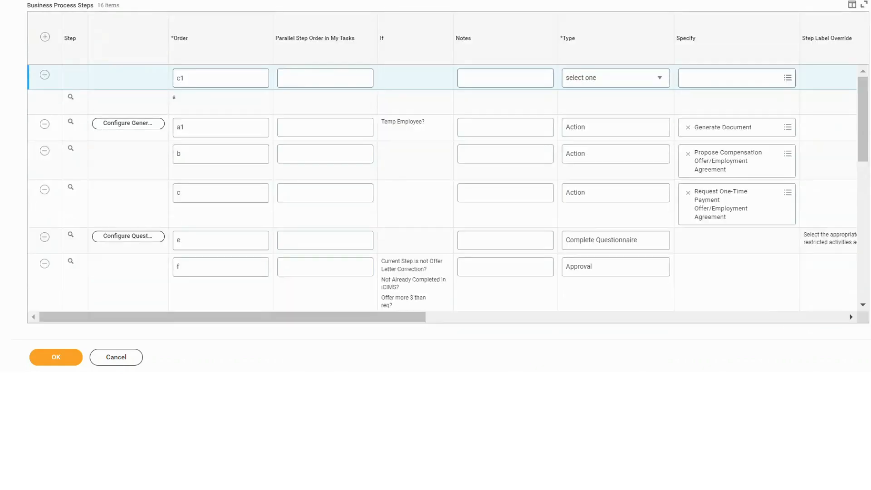
pyautogui.moveTo(420, 303); pyautogui.dragTo(589, 310)
pyautogui.click(279, 61)
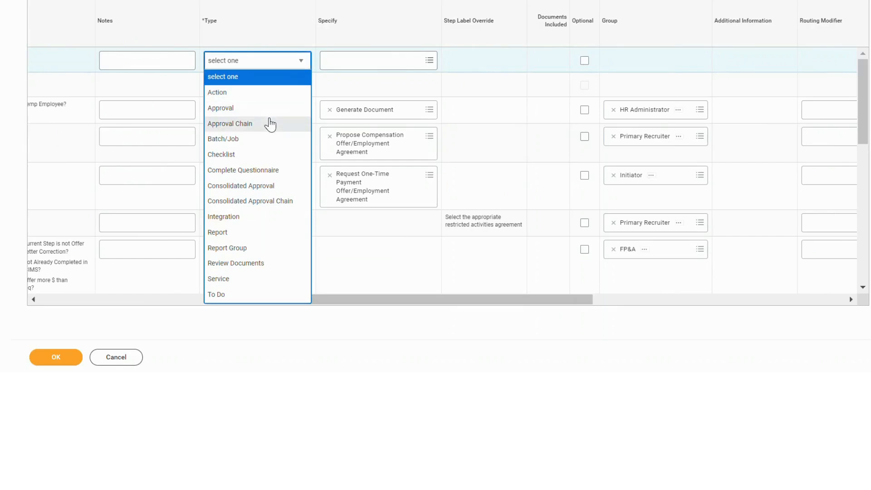
pyautogui.click(271, 124)
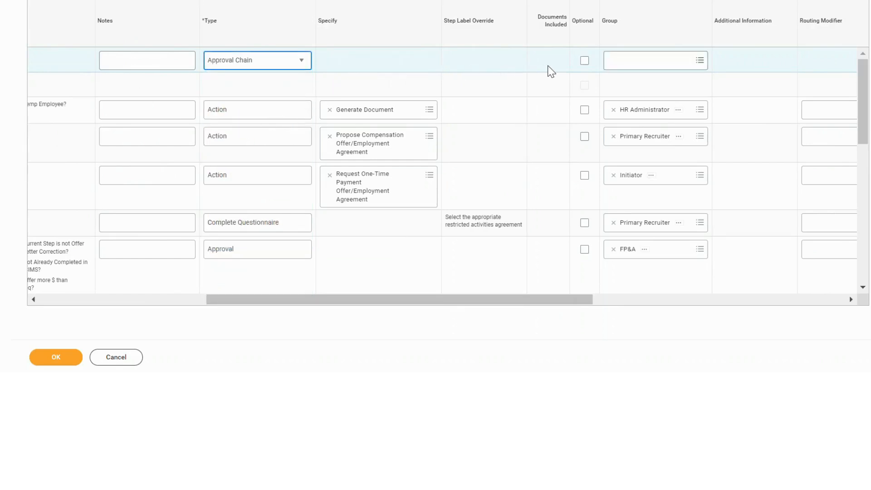
# Step: Assign the Manager security group to step c1 and set its routing modifier to Proposed
pyautogui.click(618, 64)
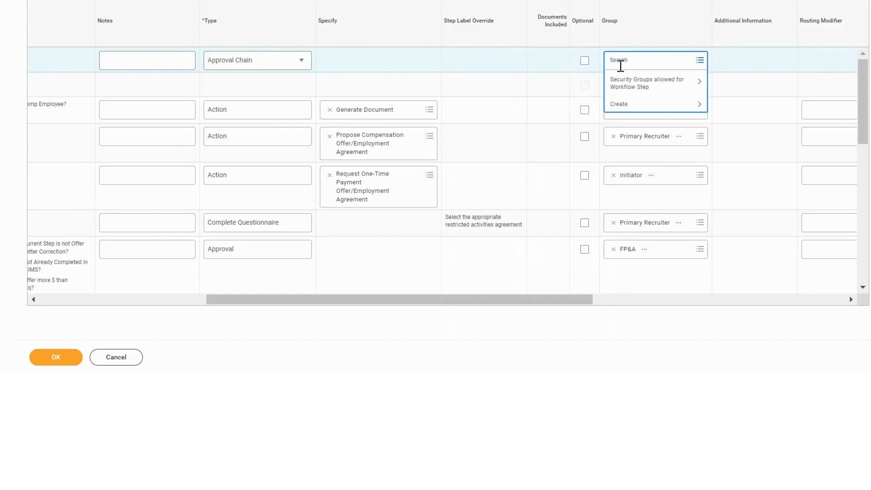
pyautogui.write('manager')
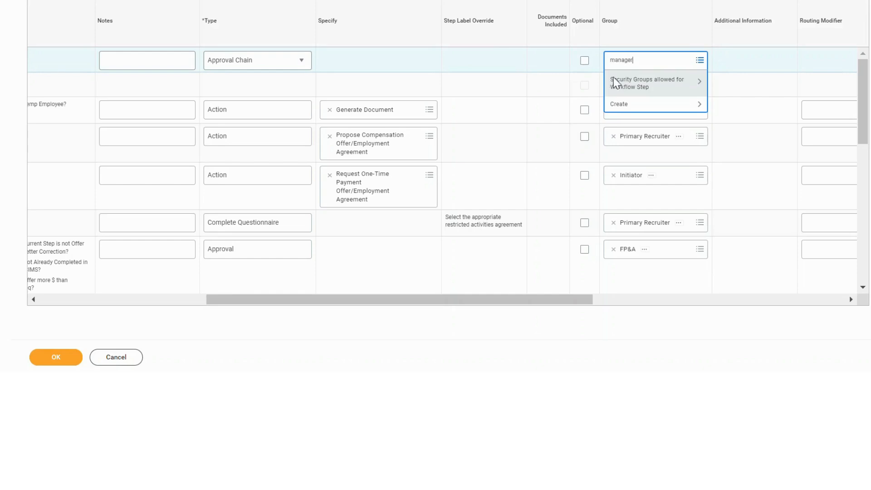
pyautogui.press('Return')
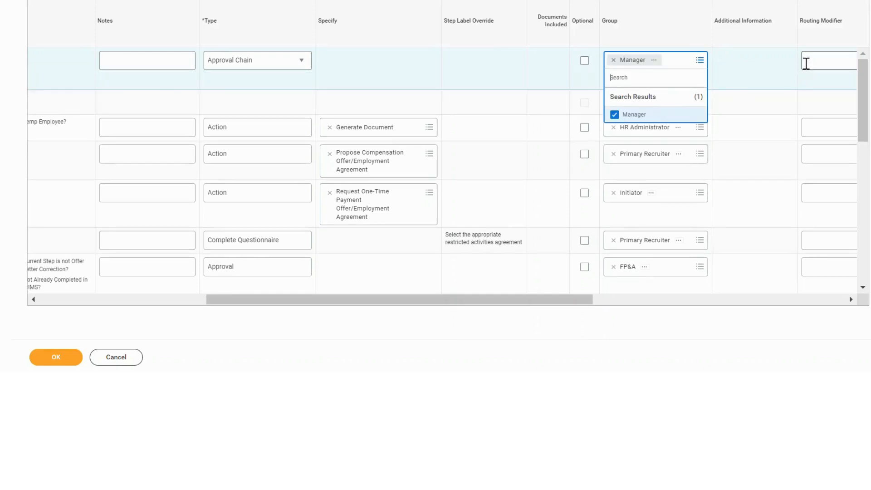
pyautogui.click(806, 62)
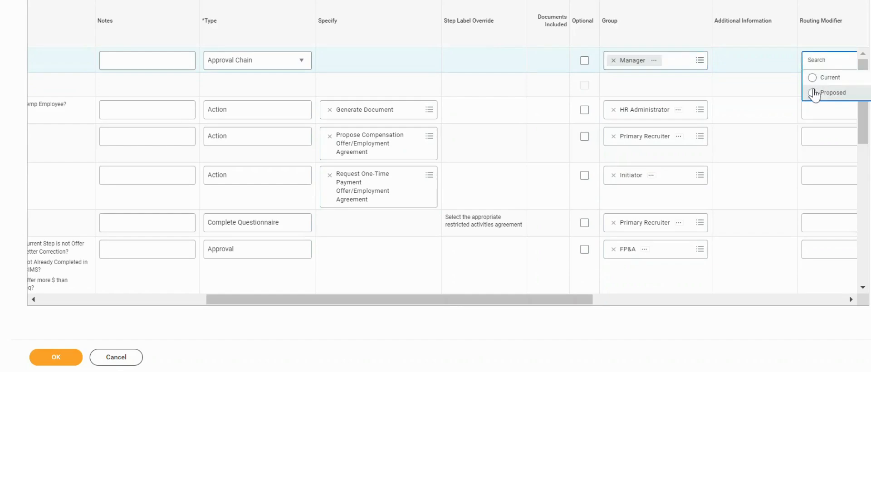
pyautogui.click(813, 93)
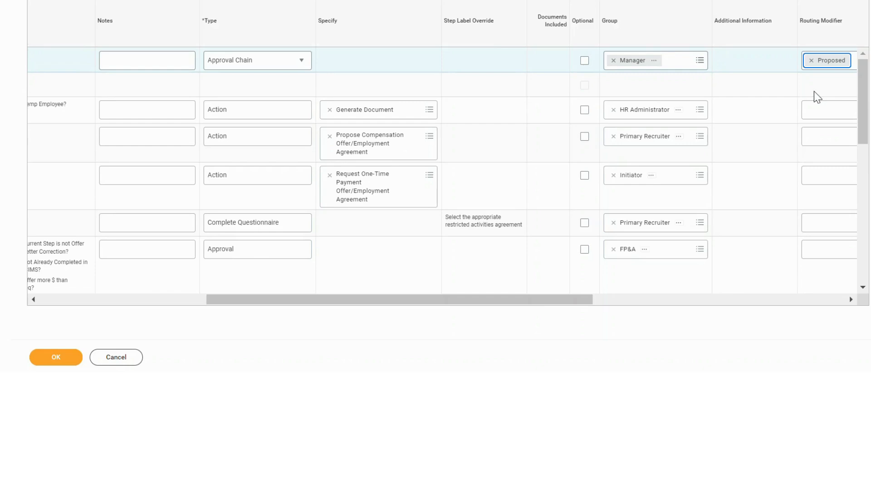
# Step: Save the Offer business process definition with the added approval chain step
pyautogui.moveTo(560, 300); pyautogui.dragTo(313, 290)
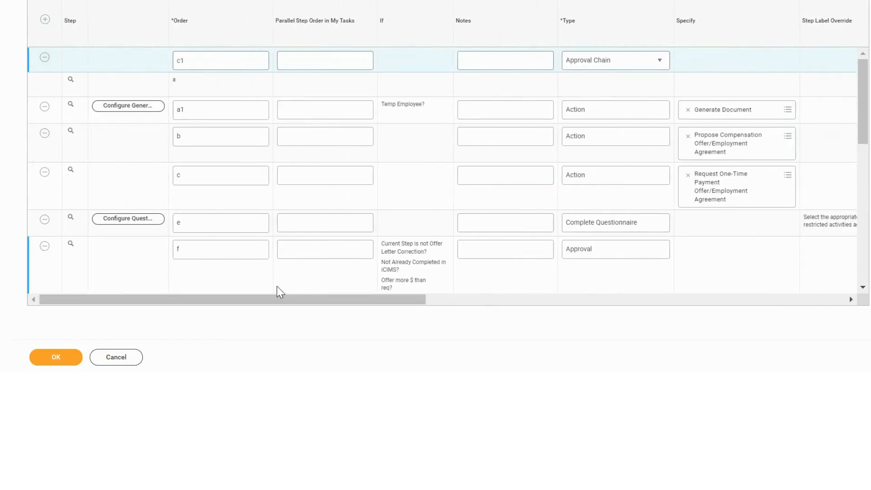
pyautogui.scroll(2, 24, 303)
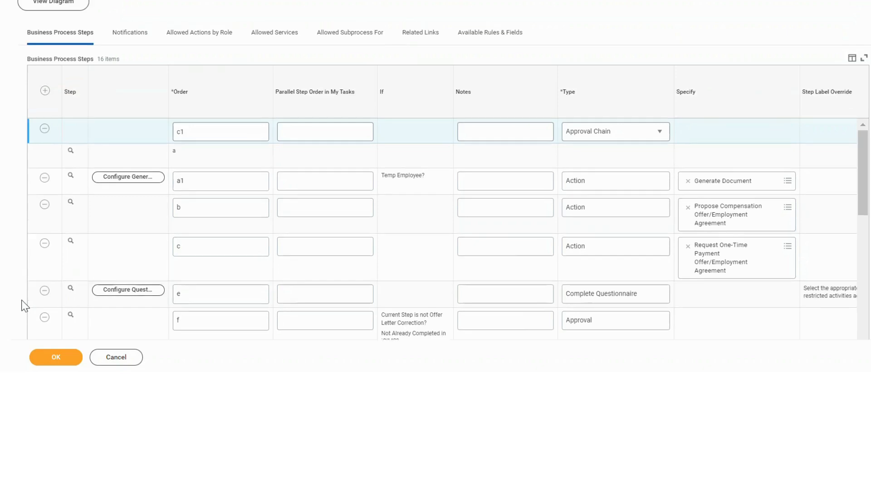
pyautogui.click(65, 358)
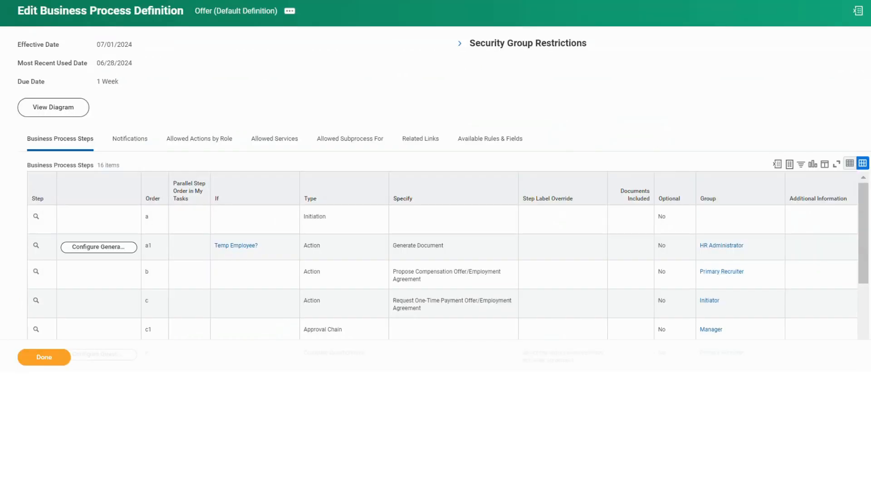
# Step: Start creating a condition rule from the actions of approval chain step c1
pyautogui.scroll(-2, 312, 167)
pyautogui.scroll(-1, 312, 174)
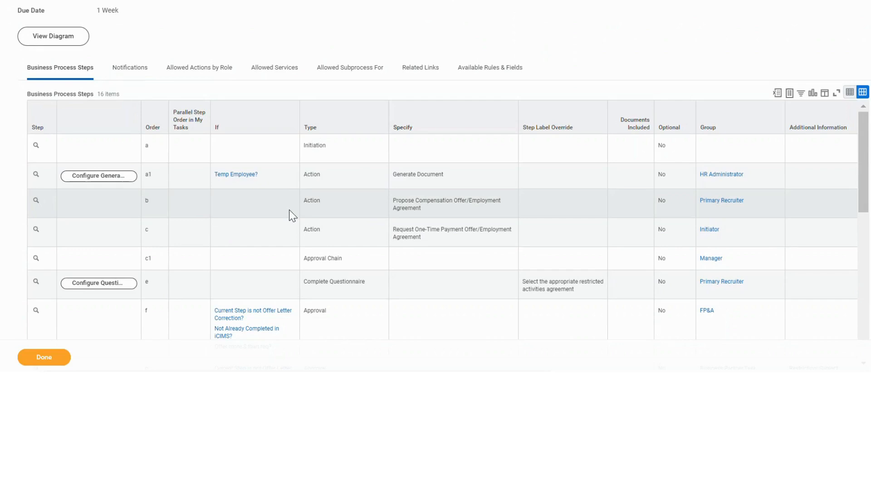
pyautogui.click(287, 256)
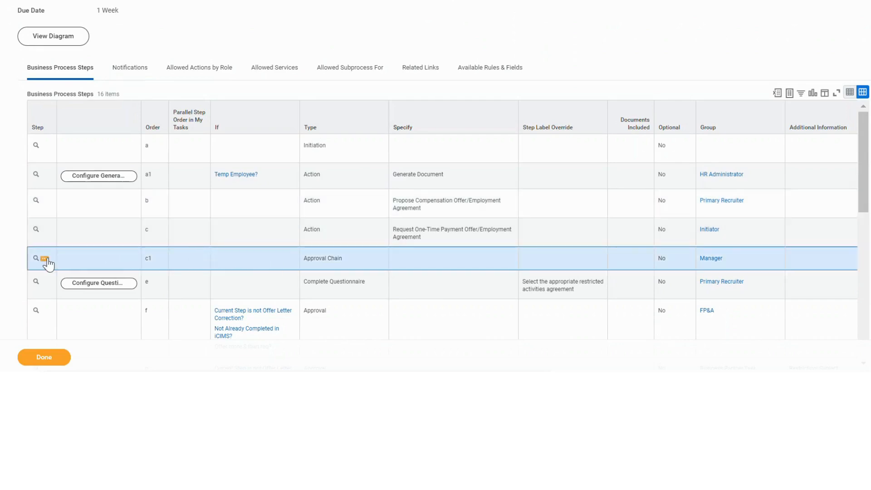
pyautogui.click(46, 259)
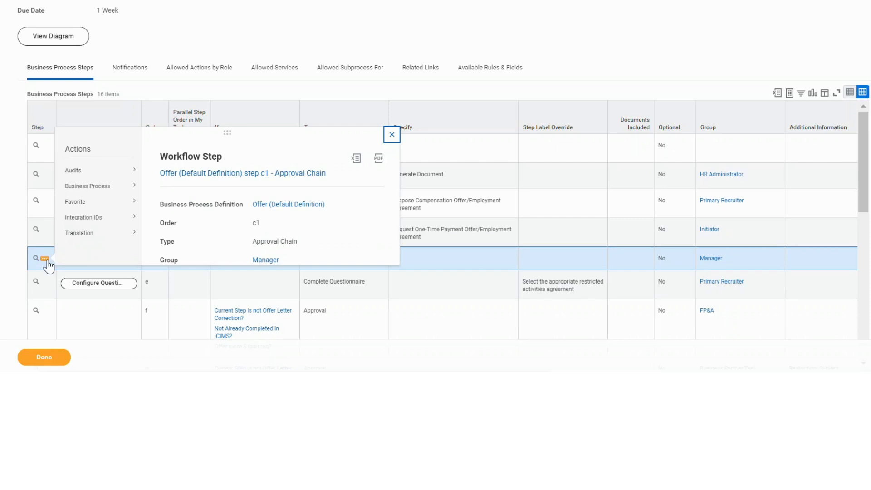
pyautogui.moveTo(130, 193)
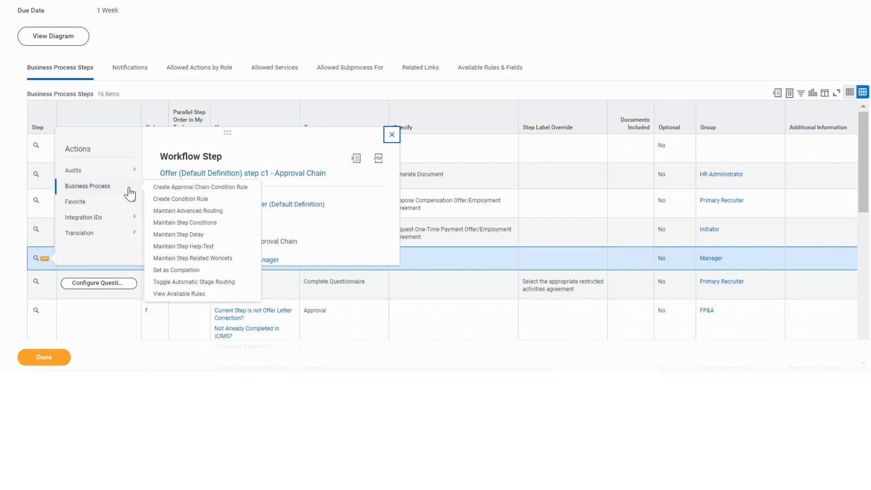
pyautogui.click(190, 200)
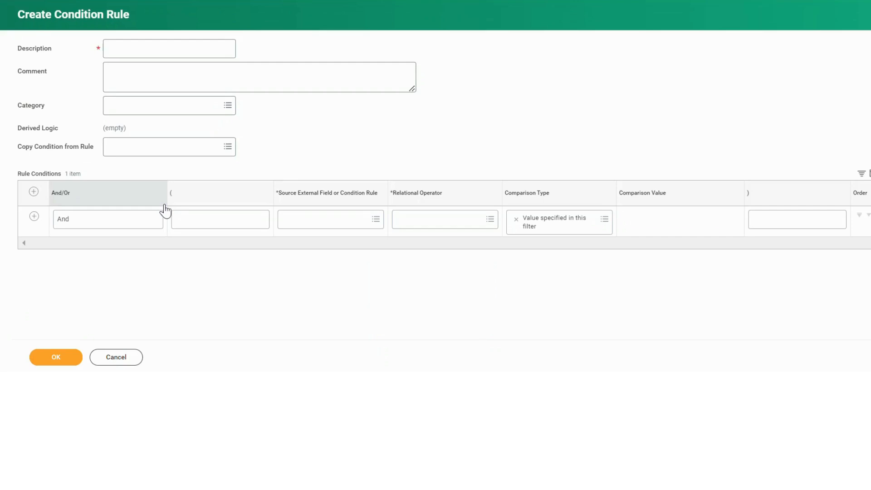
# Step: Enter "3rd Level Approval" as the condition rule's description
pyautogui.click(206, 55)
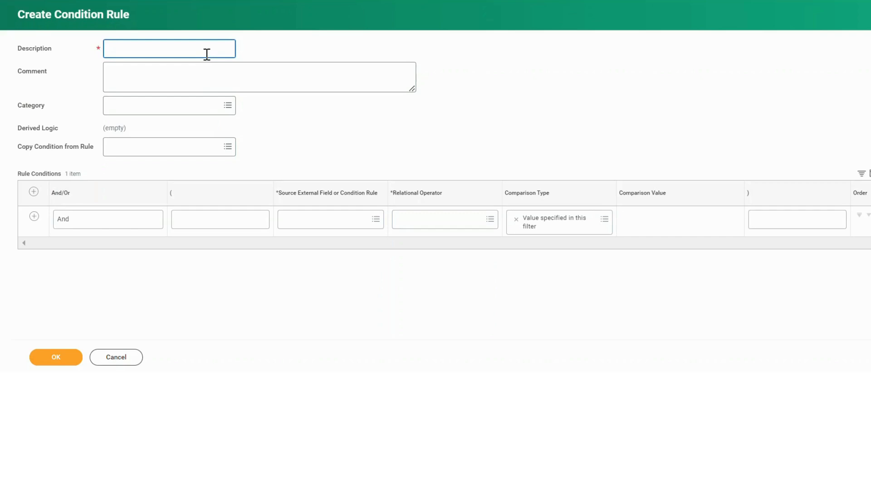
pyautogui.write('3')
pyautogui.write('rd Leve')
pyautogui.write('l Apporver')
pyautogui.press('BackSpace')
pyautogui.press('BackSpace')
pyautogui.press('BackSpace')
pyautogui.write('ov')
# Step: Set the source external field of the first rule condition to Approval Chain Count
pyautogui.click(329, 225)
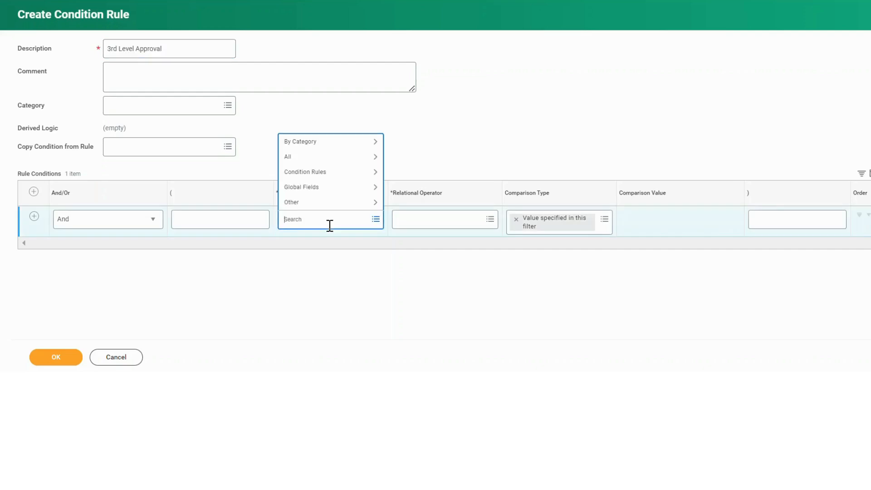
pyautogui.write('appo')
pyautogui.write('oval ch')
pyautogui.write('ain count')
pyautogui.press('Return')
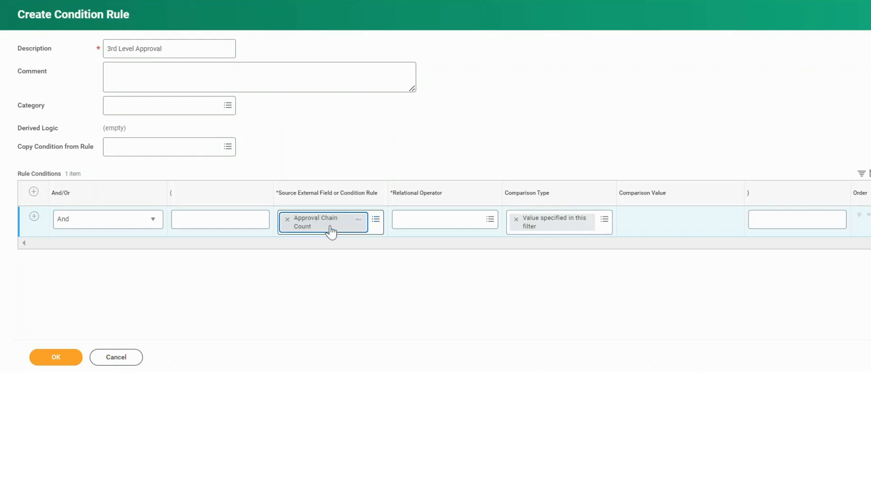
# Step: Set the condition's relational operator to "equal to" and its comparison value to 3
pyautogui.click(432, 226)
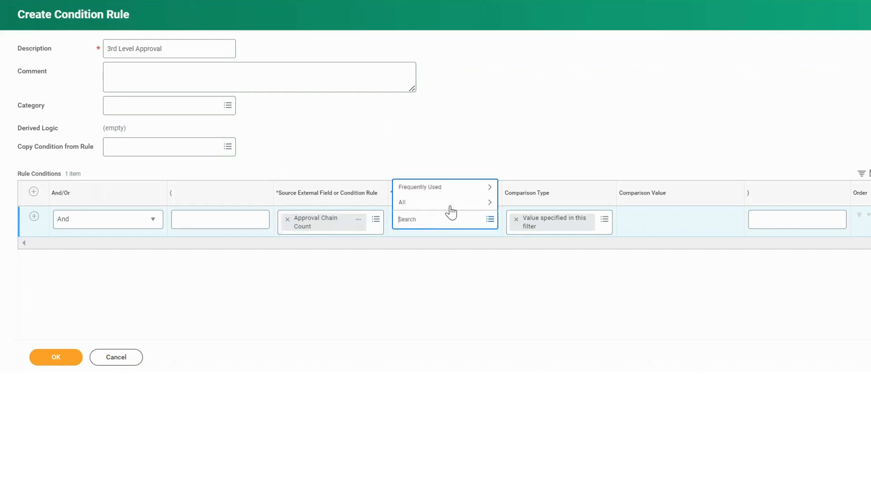
pyautogui.click(467, 190)
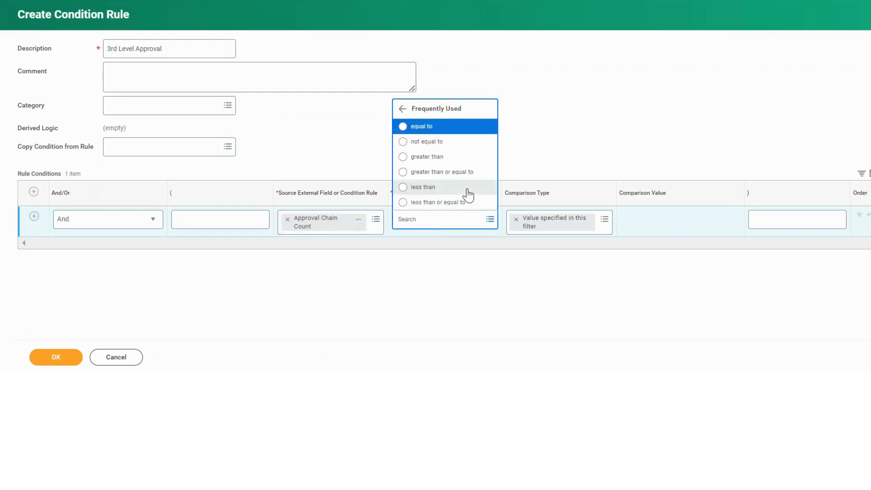
pyautogui.click(455, 132)
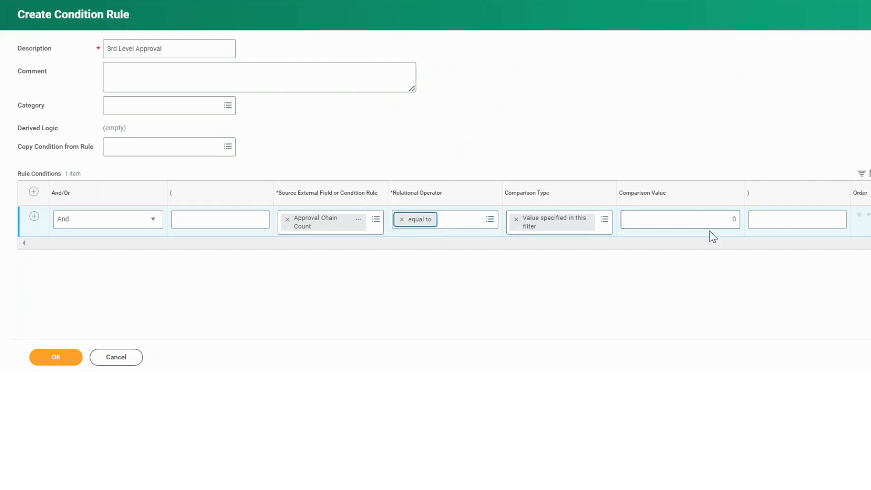
pyautogui.click(721, 223)
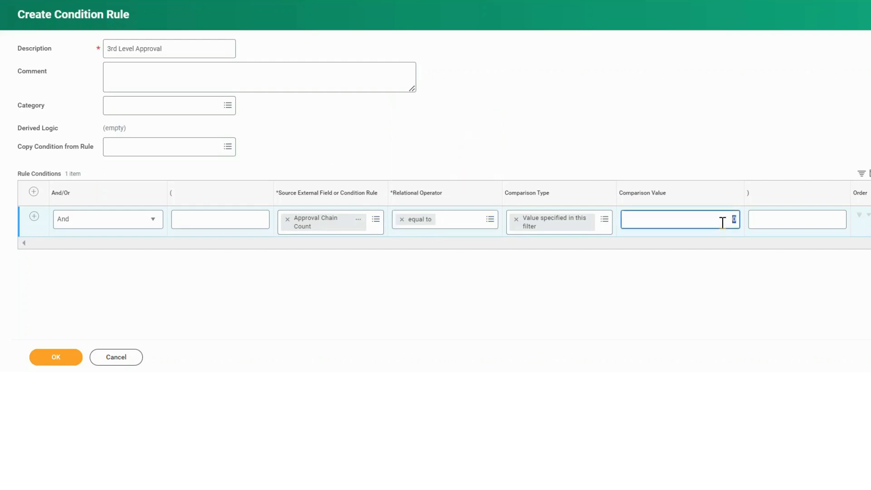
pyautogui.click(38, 220)
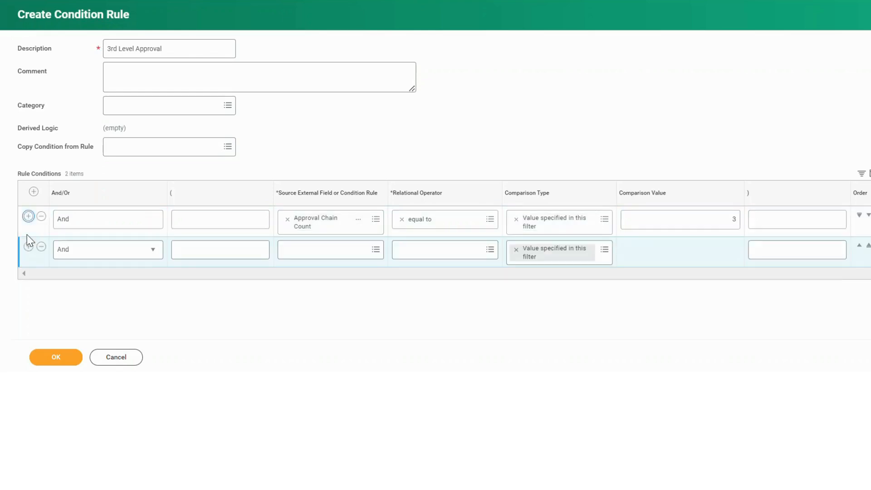
pyautogui.click(121, 255)
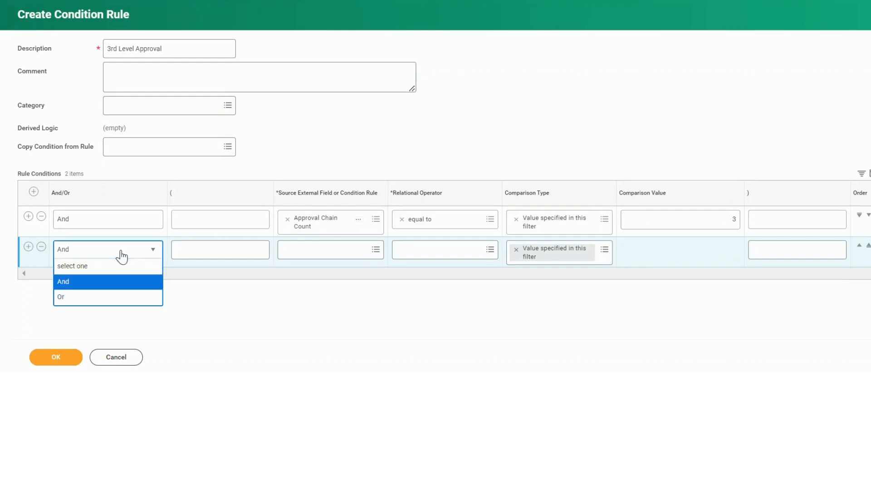
pyautogui.click(129, 300)
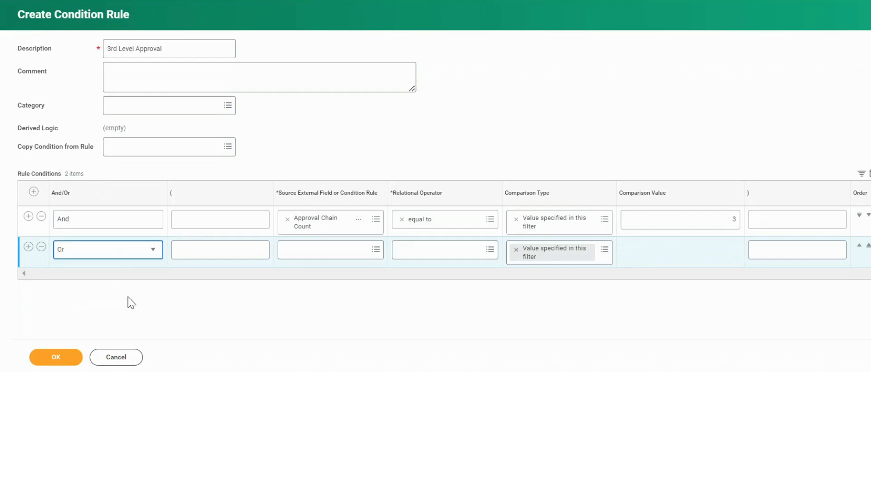
pyautogui.click(322, 252)
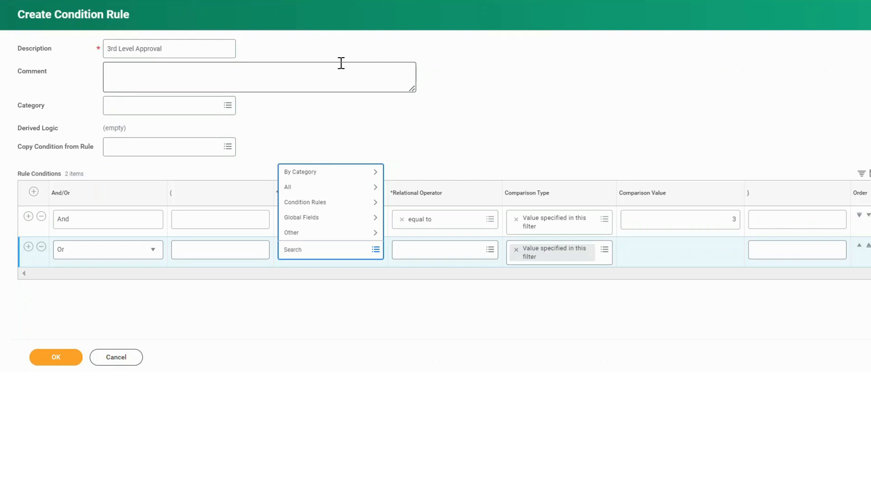
pyautogui.click(359, 148)
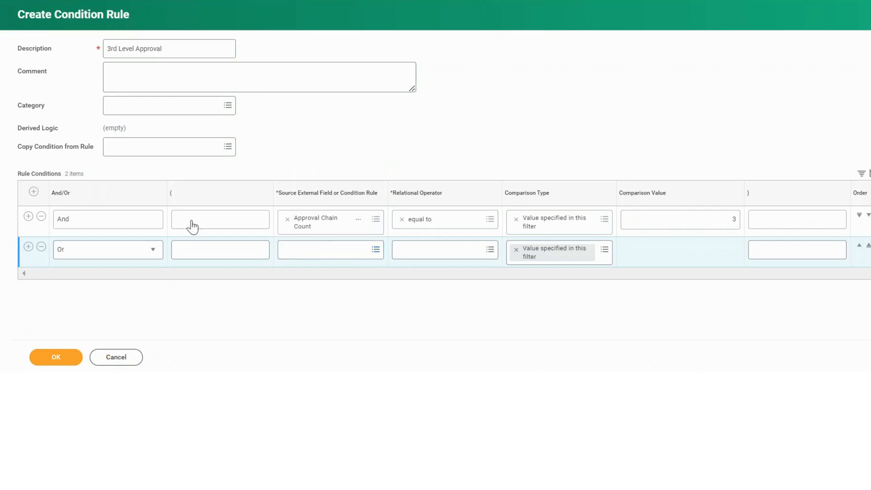
pyautogui.click(41, 268)
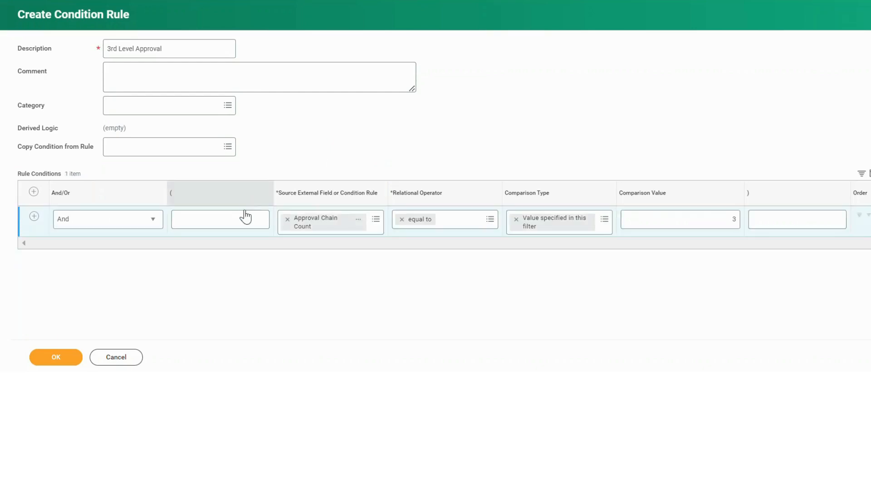
# Step: Save the condition rule and copy its name, 3rd Level Approval, as text
pyautogui.click(57, 358)
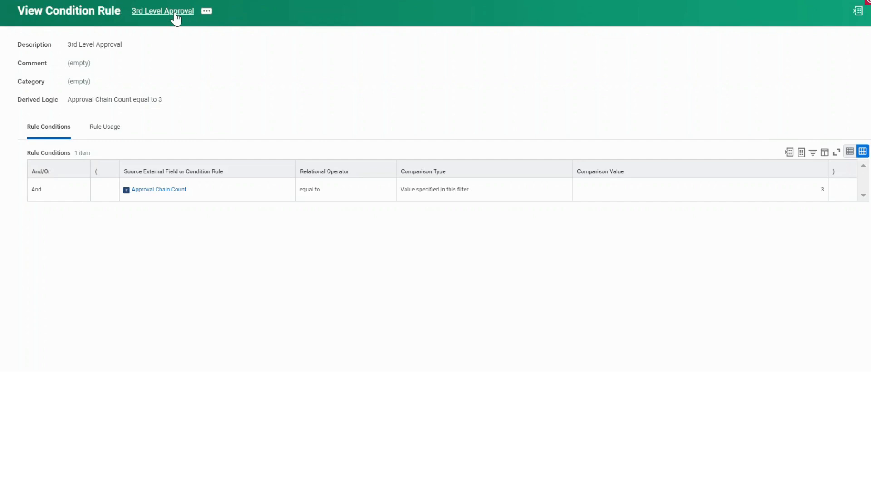
pyautogui.click(173, 17)
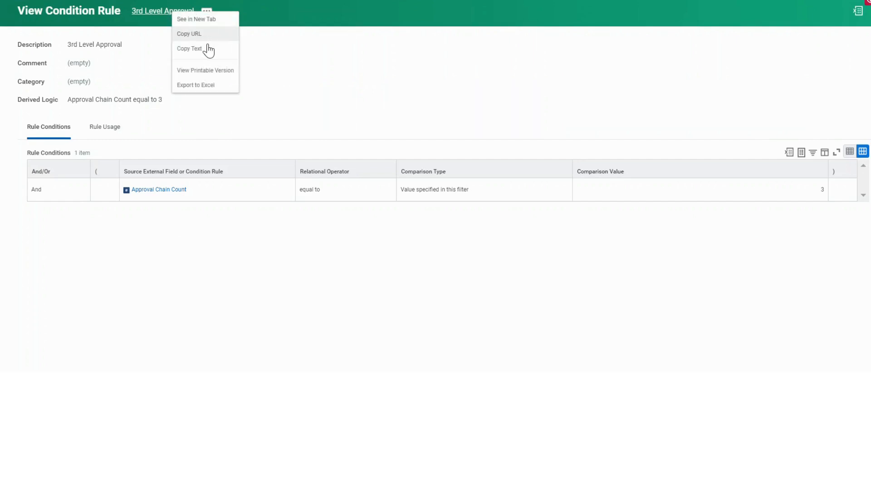
pyautogui.click(208, 51)
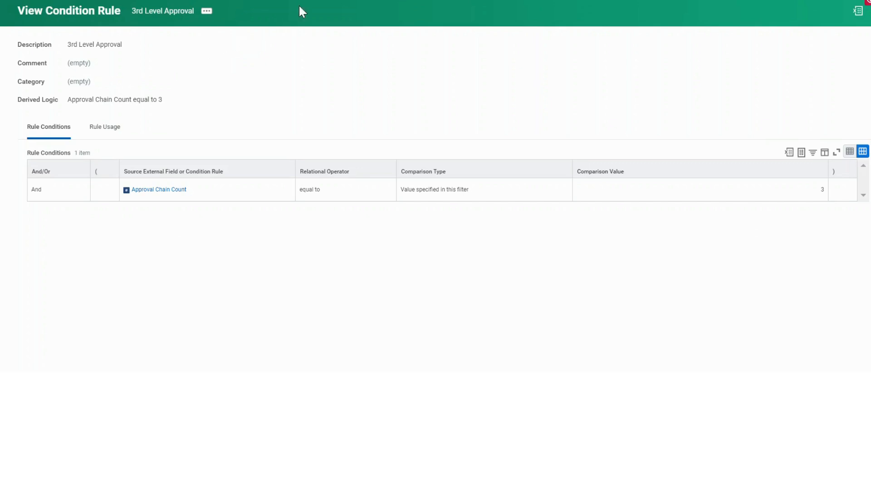
# Step: Reopen the Offer (Default Definition) business process definition from the recent searches
pyautogui.click(448, 0)
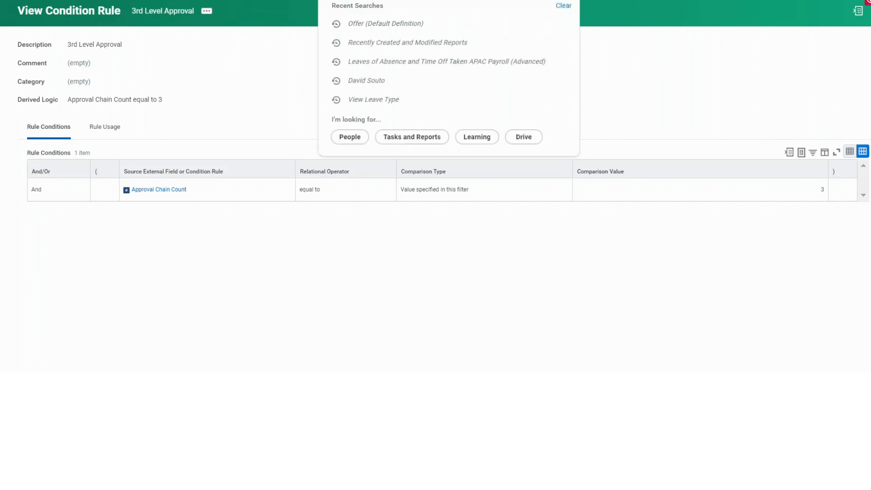
pyautogui.press('Down')
pyautogui.press('Return')
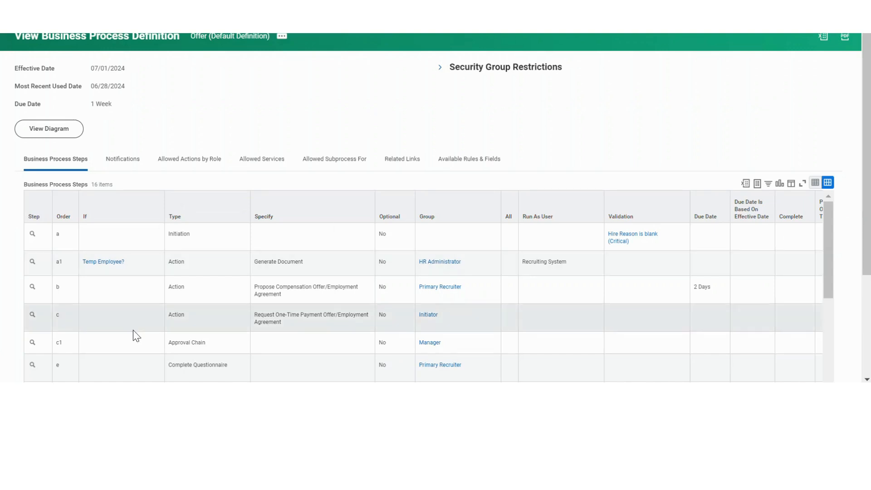
# Step: Start maintaining the step conditions of the Manager Approval Chain step c1, accepting 07/01/2024 as the effective date
pyautogui.click(129, 337)
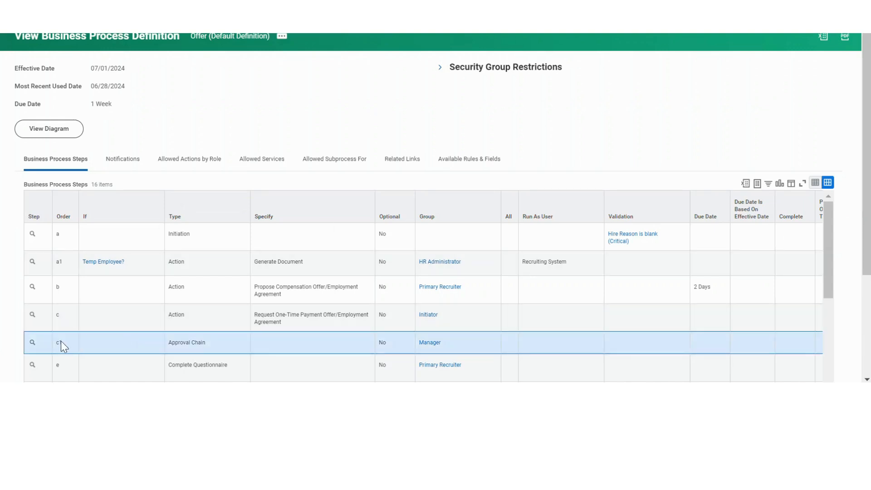
pyautogui.click(40, 344)
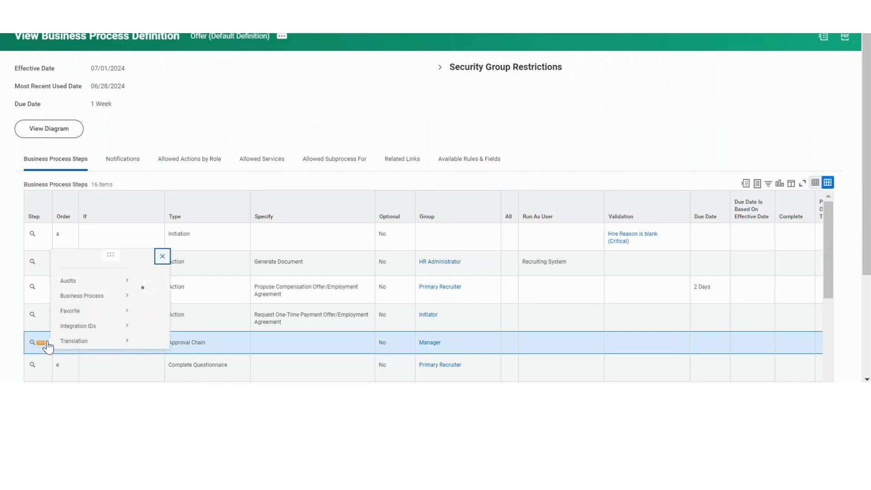
pyautogui.moveTo(109, 274)
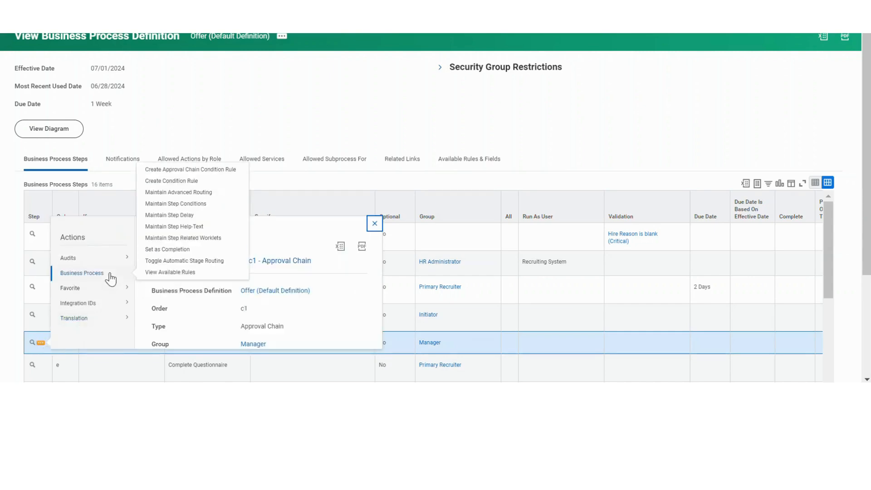
pyautogui.click(205, 211)
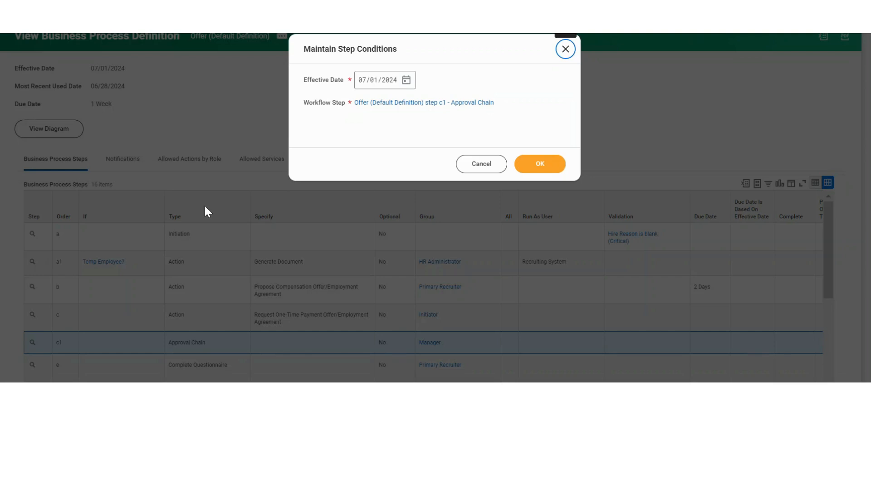
pyautogui.click(535, 165)
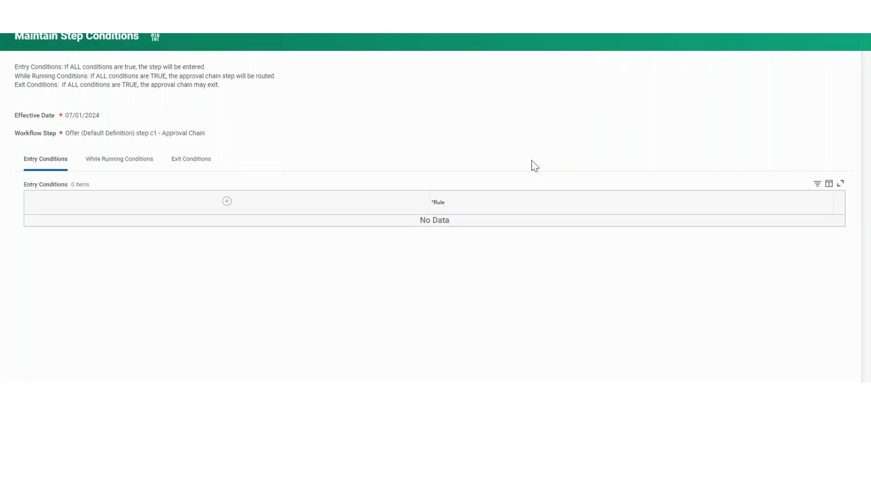
# Step: Add an exit condition with the approval rule 3rd Level Approval to step c1 and save the step conditions
pyautogui.click(187, 176)
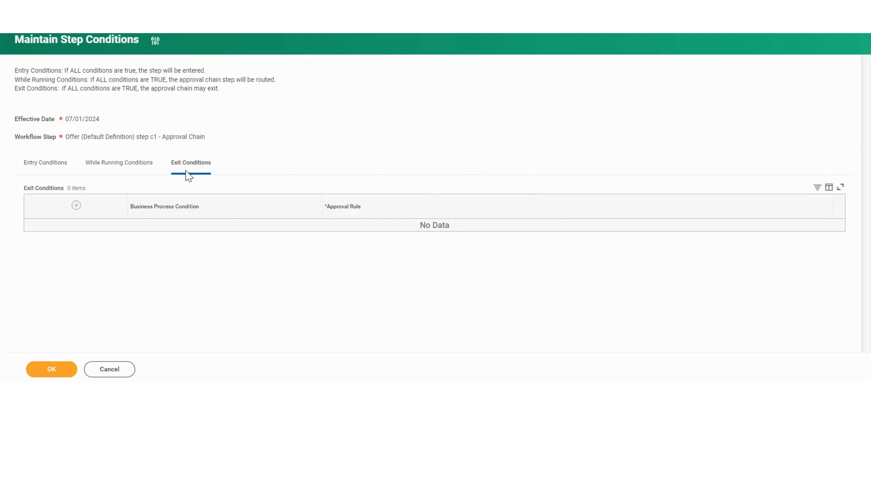
pyautogui.click(76, 206)
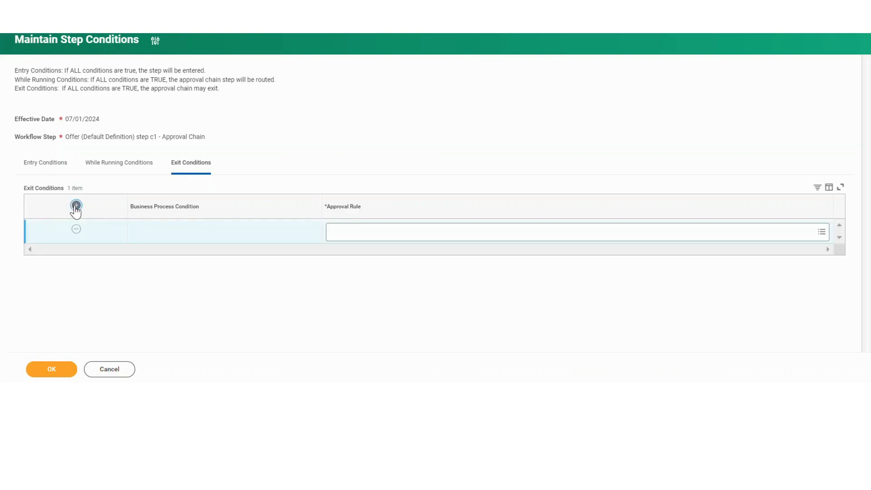
pyautogui.click(353, 240)
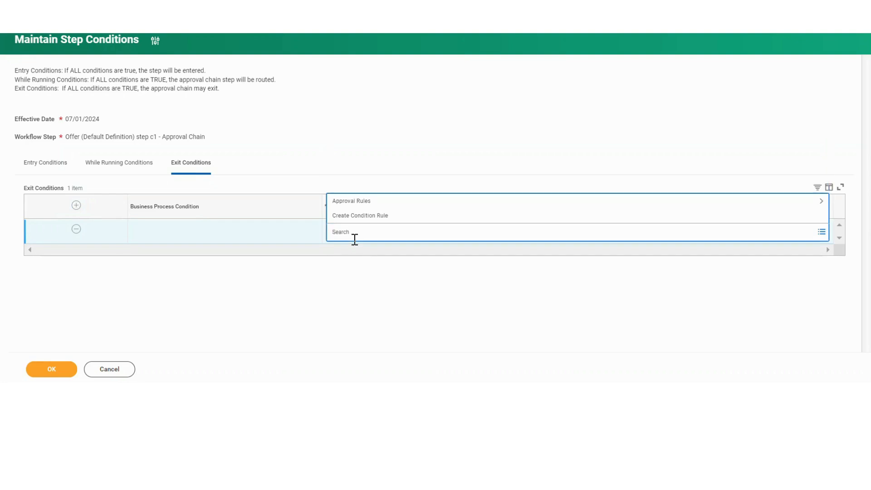
pyautogui.write('3rd Level Approval')
pyautogui.press('Return')
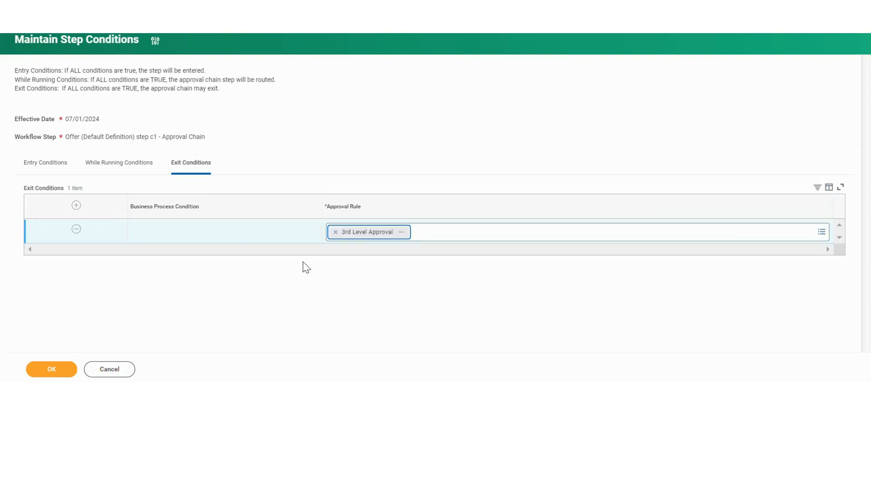
pyautogui.click(59, 370)
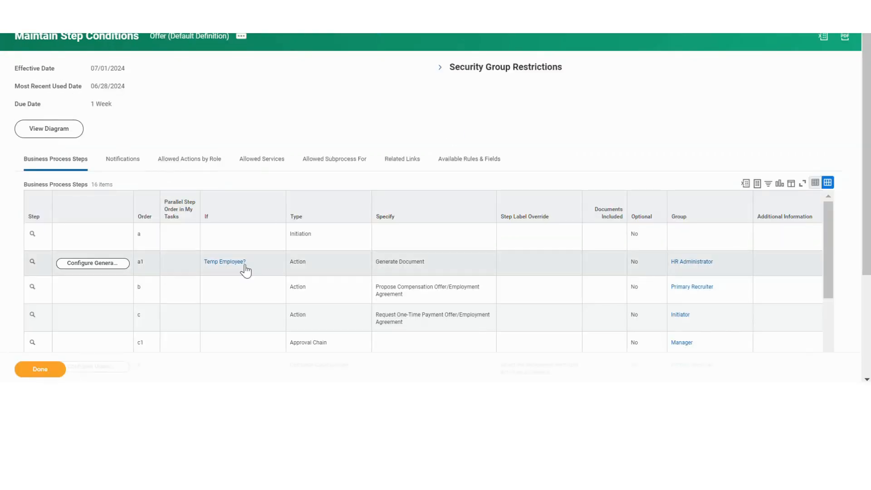
# Step: Check the Routing Modifier and Until values of the Approval Chain step c1 in the business process steps
pyautogui.scroll(-3, 248, 272)
pyautogui.click(240, 274)
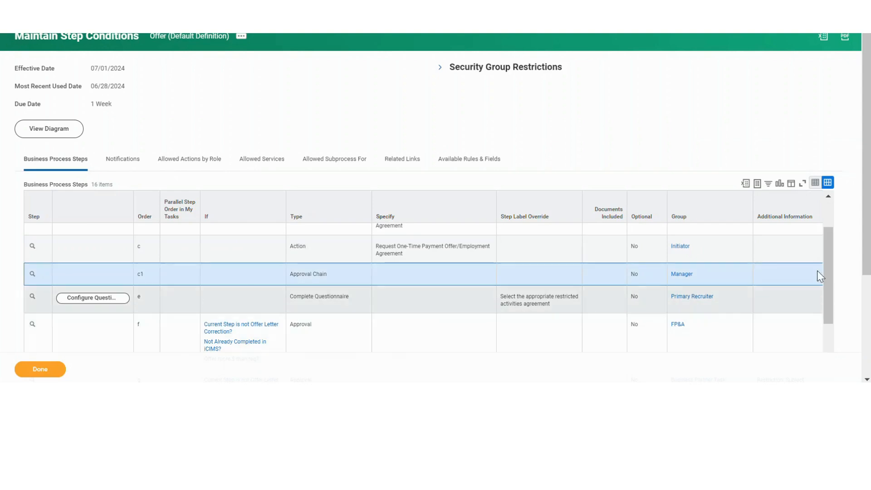
pyautogui.moveTo(864, 252); pyautogui.dragTo(857, 311)
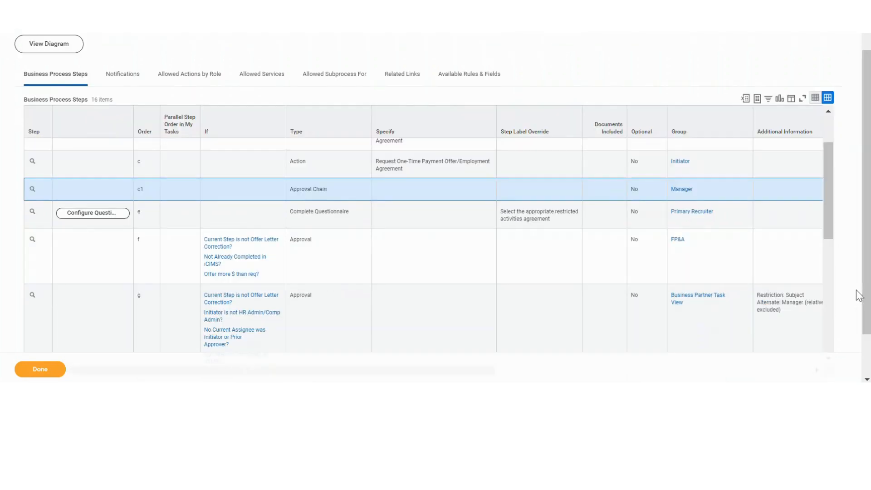
pyautogui.scroll(-1, 864, 311)
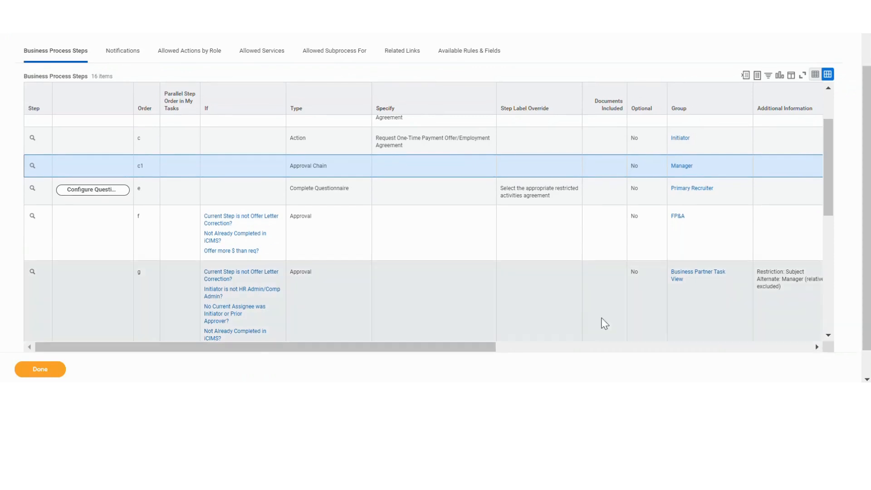
pyautogui.moveTo(490, 346); pyautogui.dragTo(619, 311)
pyautogui.moveTo(550, 346); pyautogui.dragTo(649, 327)
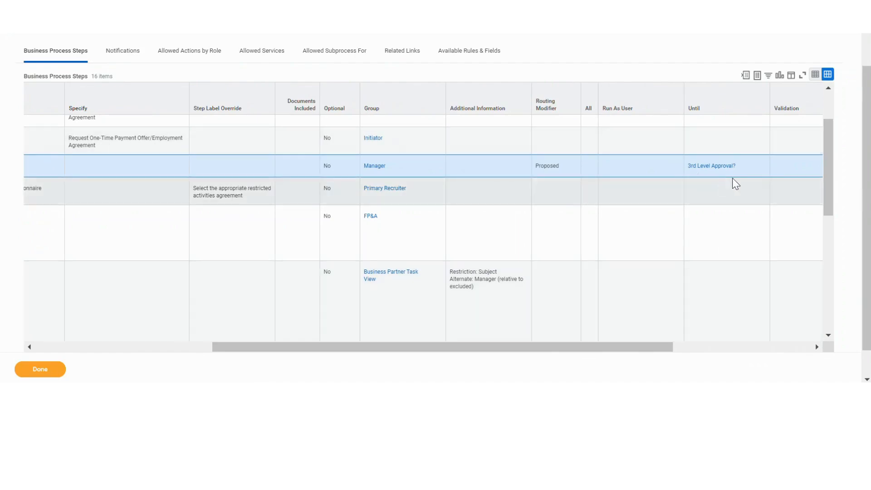
pyautogui.moveTo(740, 172)
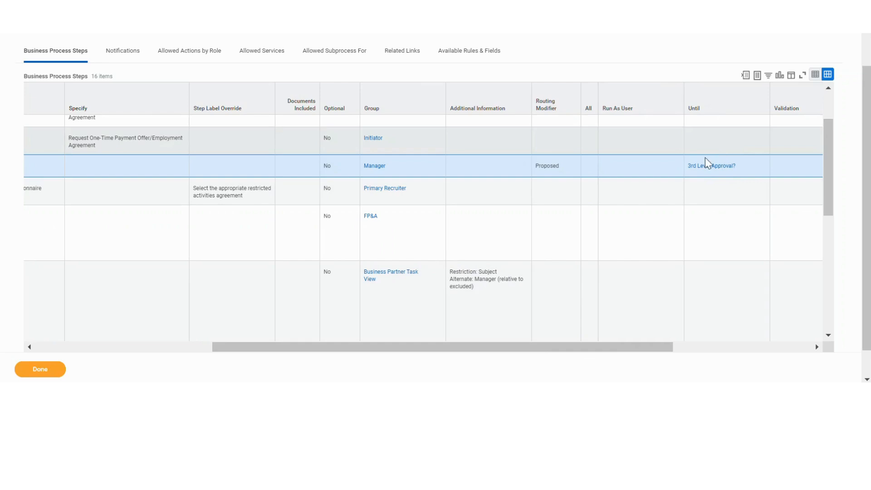
pyautogui.moveTo(594, 349); pyautogui.dragTo(367, 335)
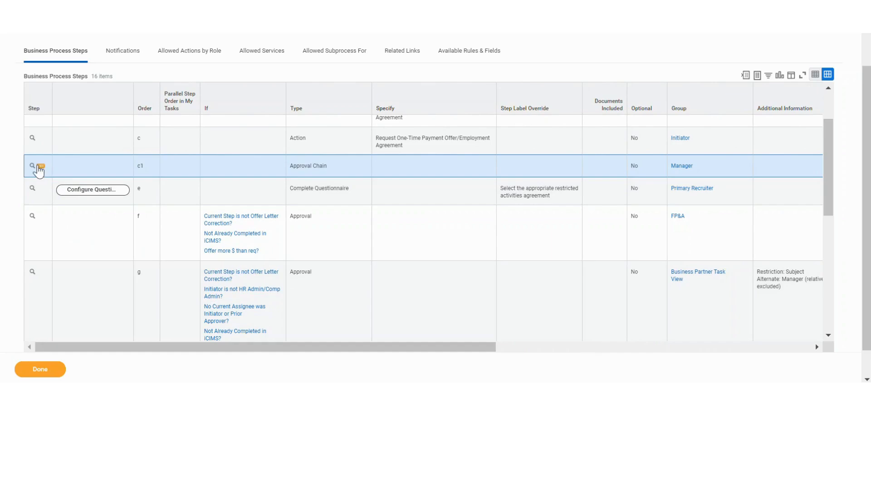
# Step: Set step c1's advanced routing restrictions to exclude the initiator and prior approvers, effective 07/01/2024, and return to the business process definition
pyautogui.click(40, 166)
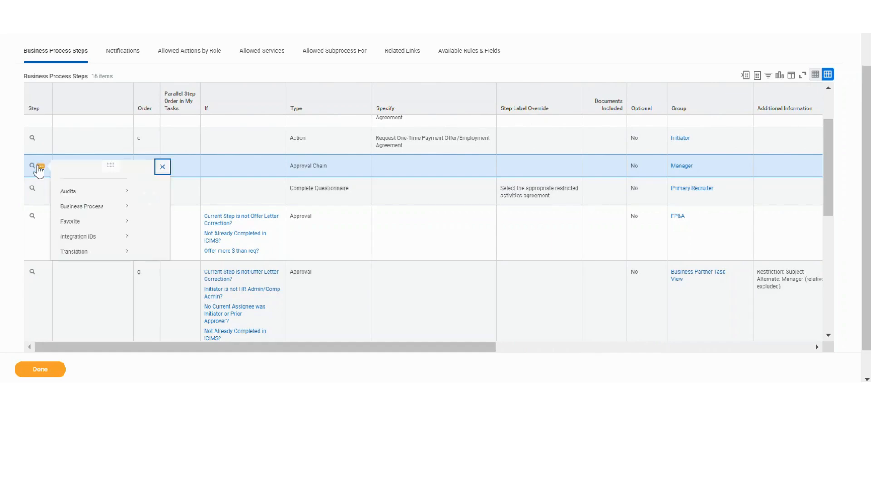
pyautogui.moveTo(101, 219)
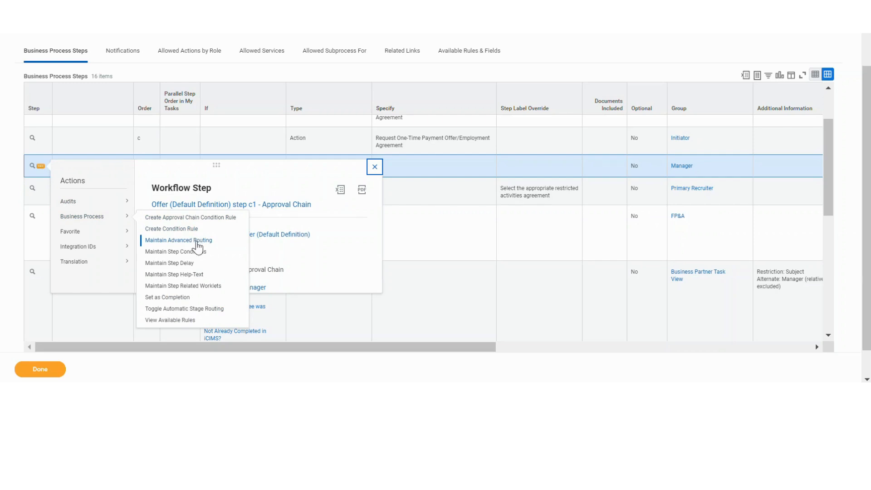
pyautogui.click(198, 241)
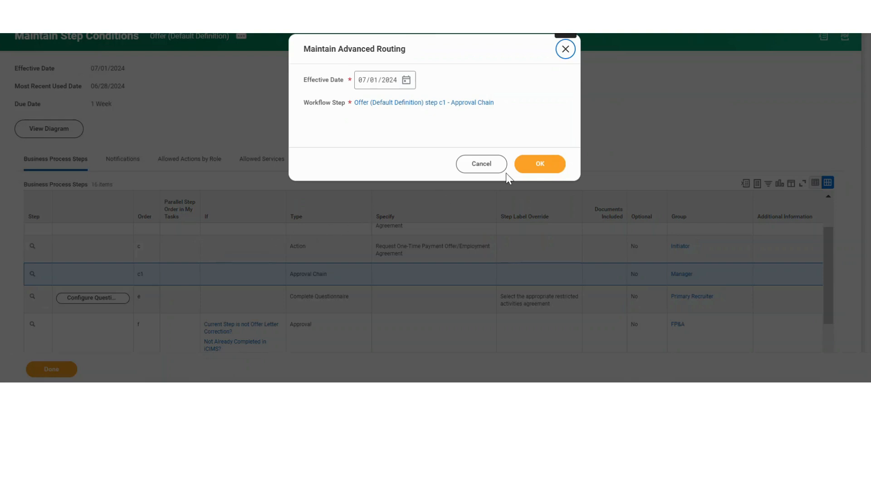
pyautogui.click(540, 168)
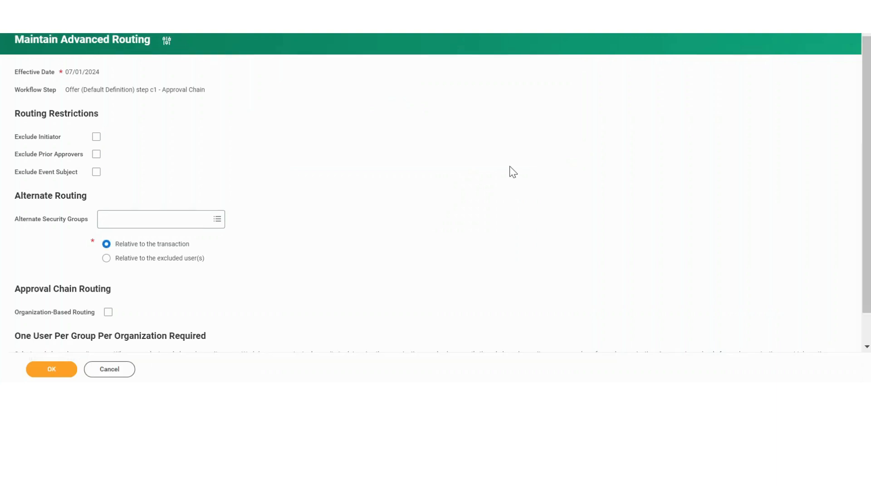
pyautogui.click(96, 137)
pyautogui.click(96, 155)
pyautogui.click(60, 371)
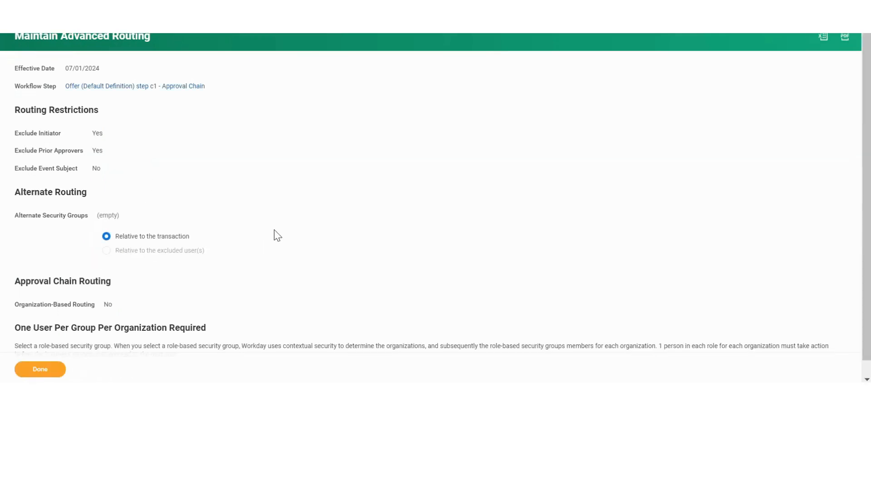
pyautogui.click(54, 373)
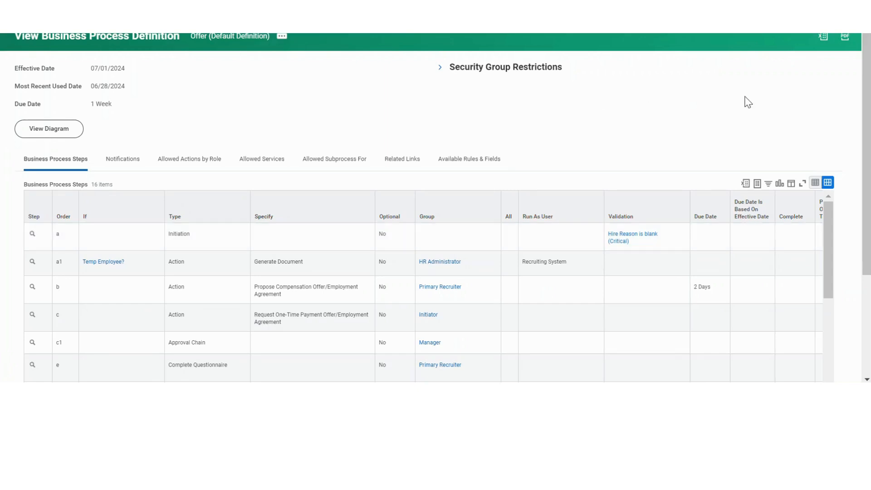
# Step: Review the Additional Information and Until values of the Approval Chain step c1, and open its step conditions for editing
pyautogui.scroll(-3, 807, 97)
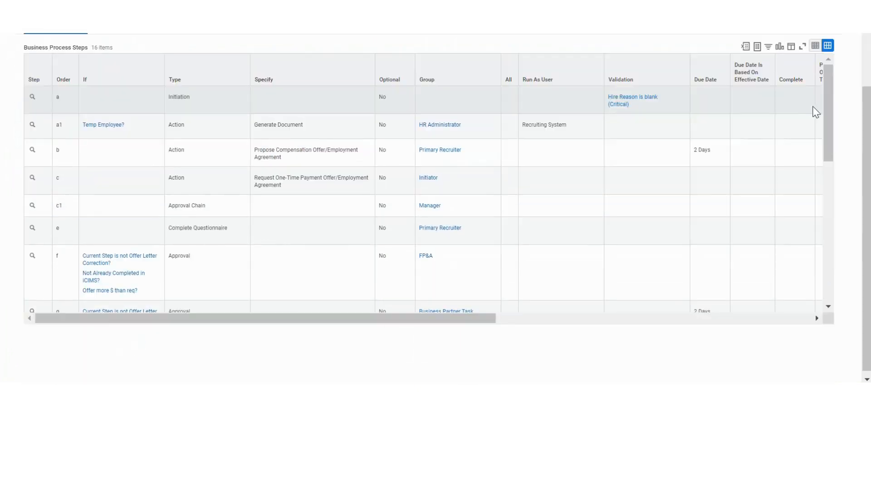
pyautogui.click(260, 200)
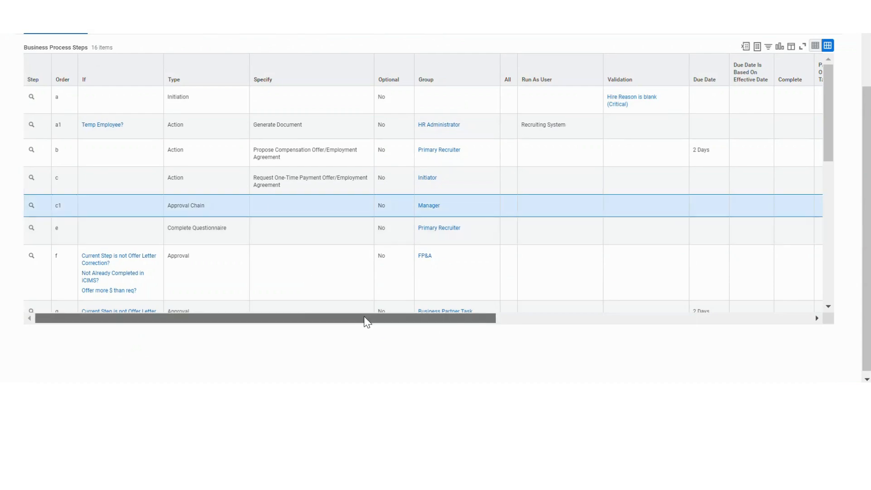
pyautogui.moveTo(363, 316); pyautogui.dragTo(703, 319)
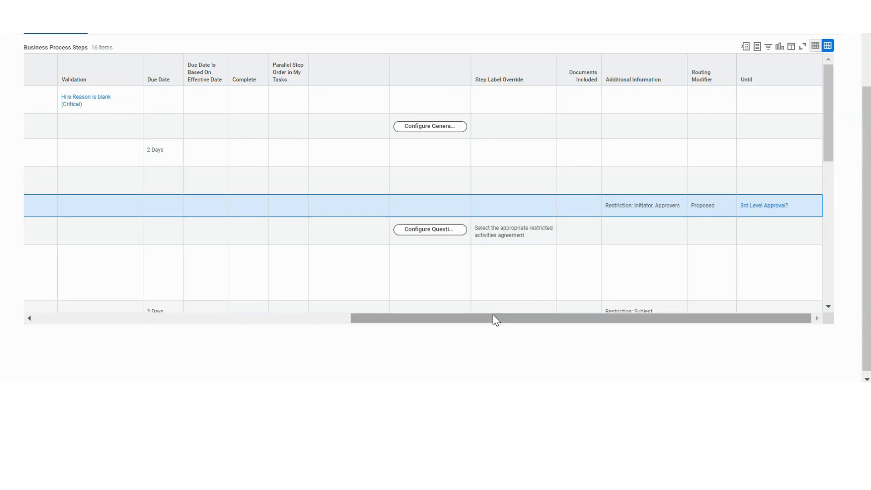
pyautogui.moveTo(494, 315); pyautogui.dragTo(86, 307)
pyautogui.moveTo(41, 210)
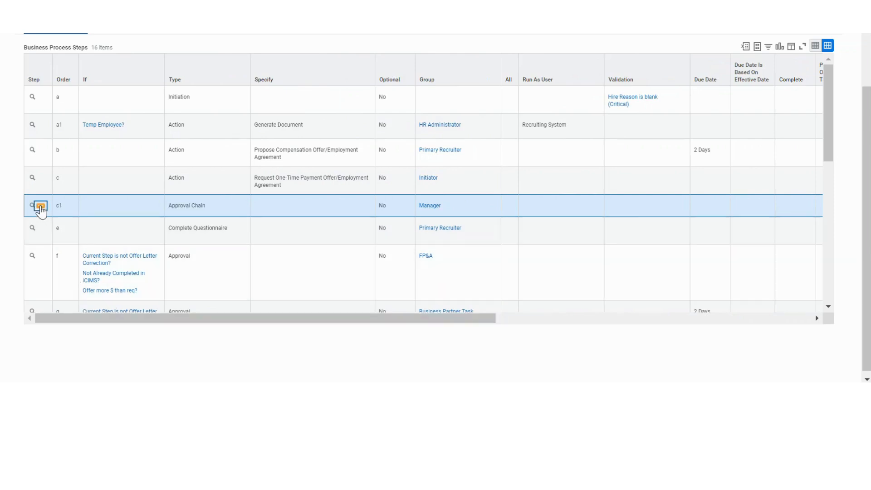
pyautogui.click(40, 207)
pyautogui.moveTo(105, 189)
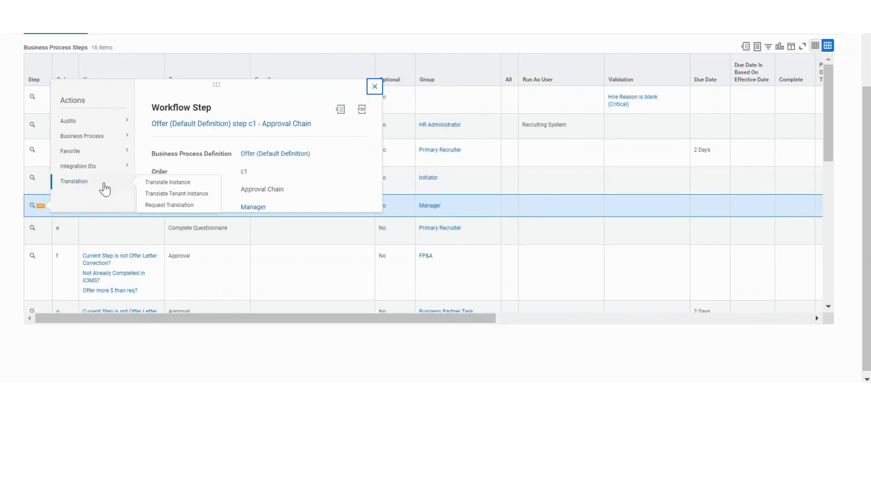
pyautogui.moveTo(121, 136)
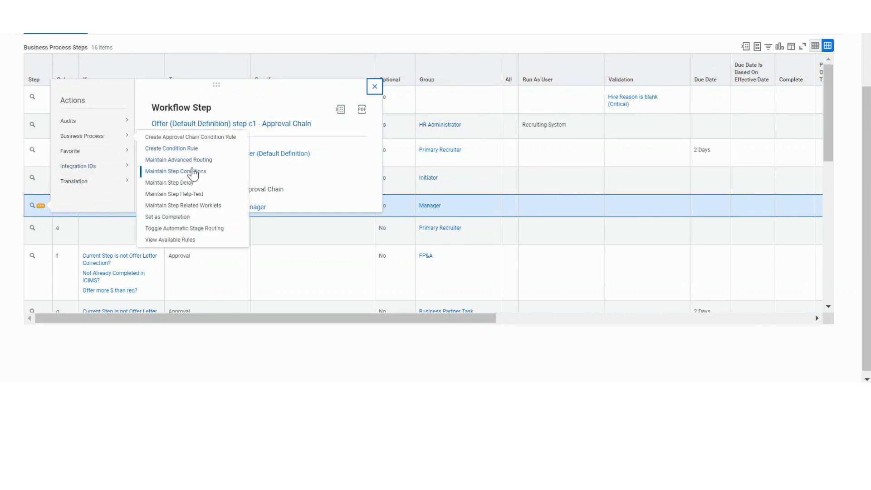
pyautogui.click(192, 171)
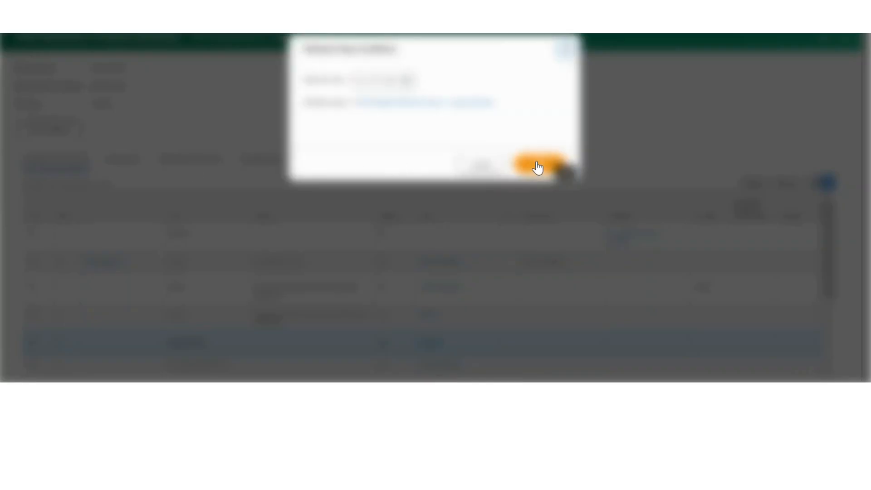
pyautogui.click(538, 166)
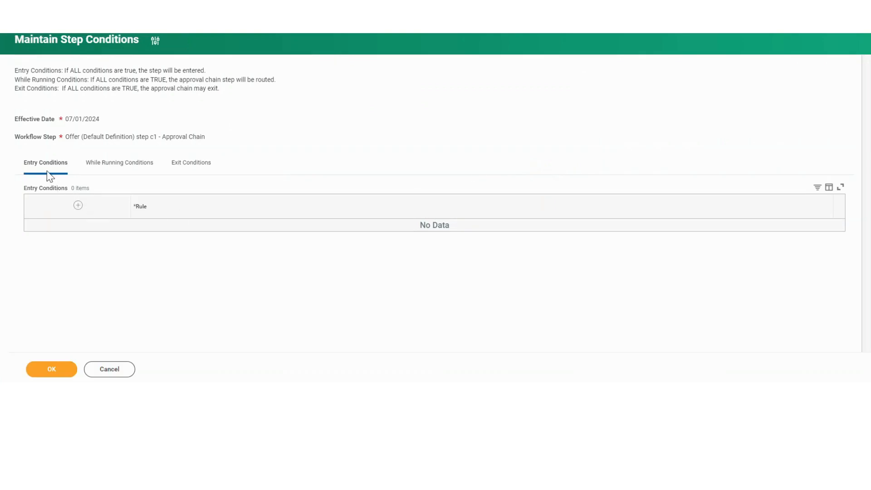
# Step: Add an entry condition with the rule All Employees to step c1 and save the step conditions
pyautogui.click(78, 206)
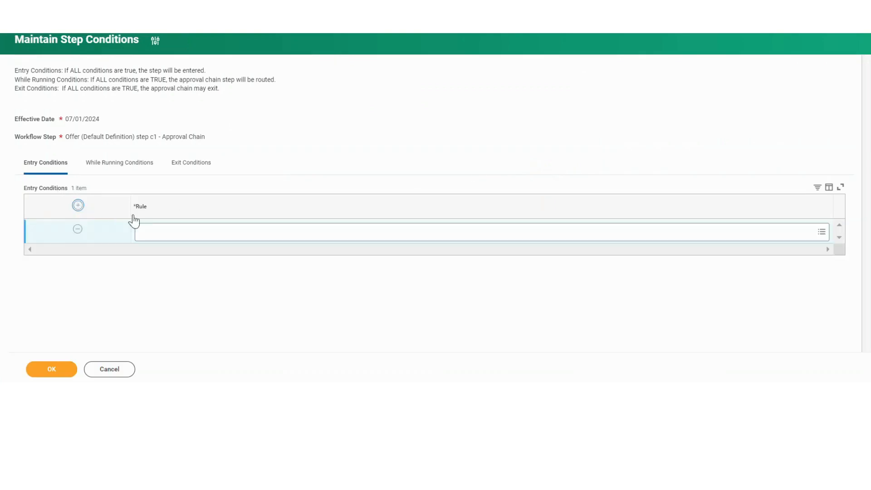
pyautogui.click(159, 232)
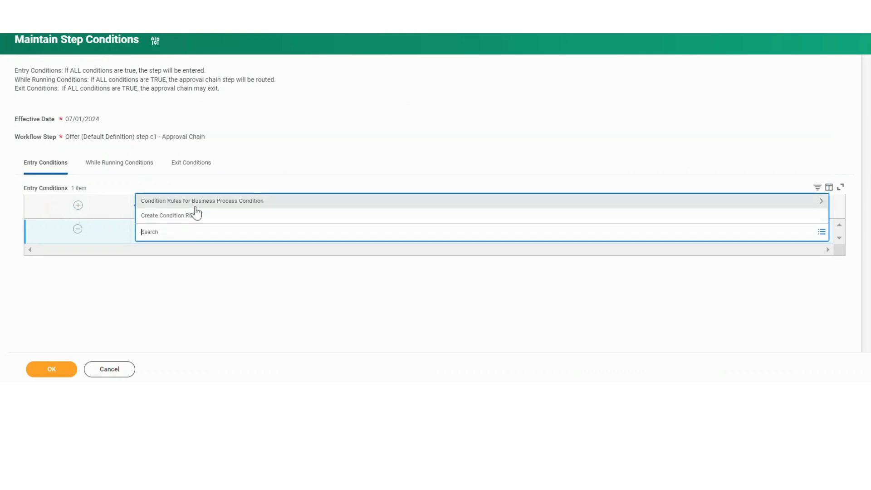
pyautogui.click(196, 206)
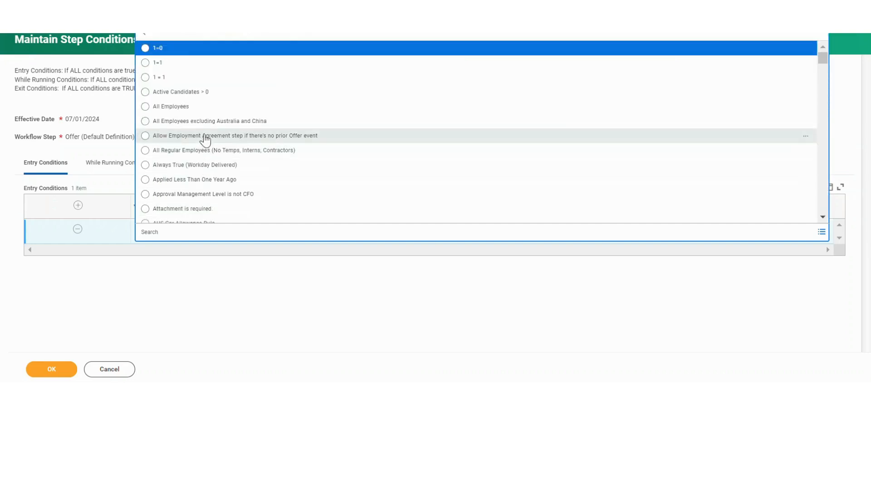
pyautogui.click(202, 120)
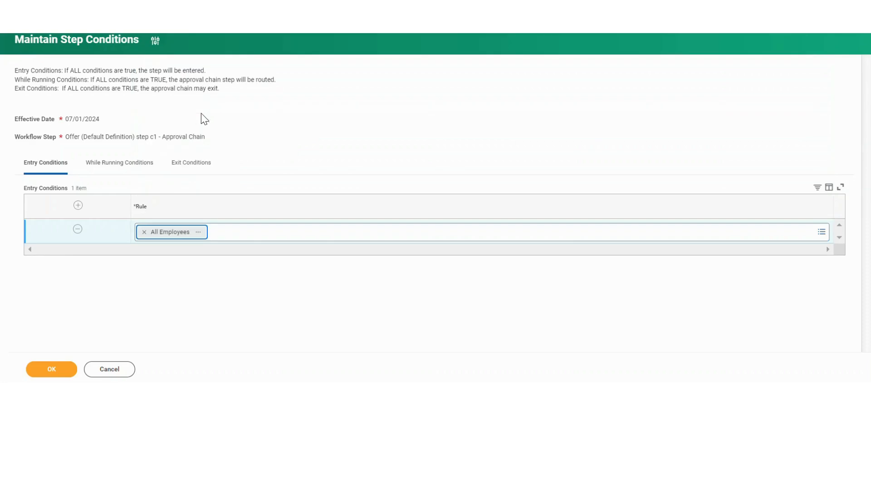
pyautogui.click(51, 369)
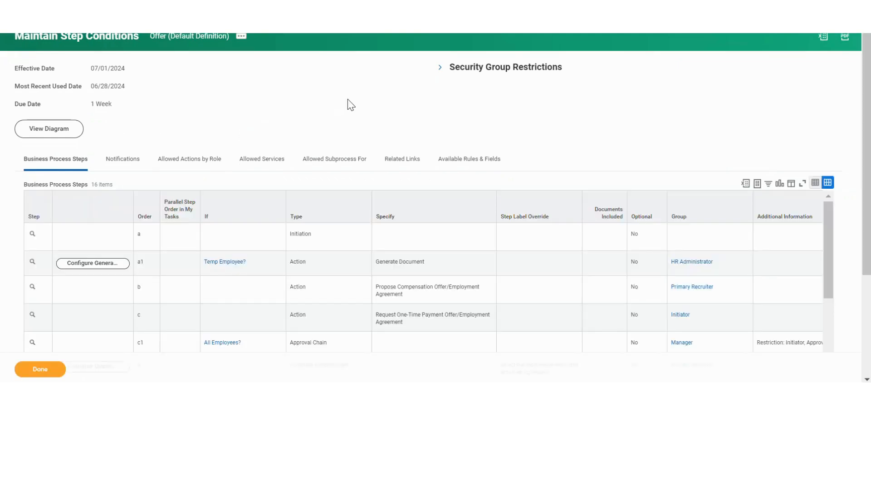
# Step: Review the conditions, types and groups of the Offer business process steps, including Approval Chain step c1 and the approval steps that follow it
pyautogui.scroll(-2, 348, 100)
pyautogui.scroll(-3, 525, 93)
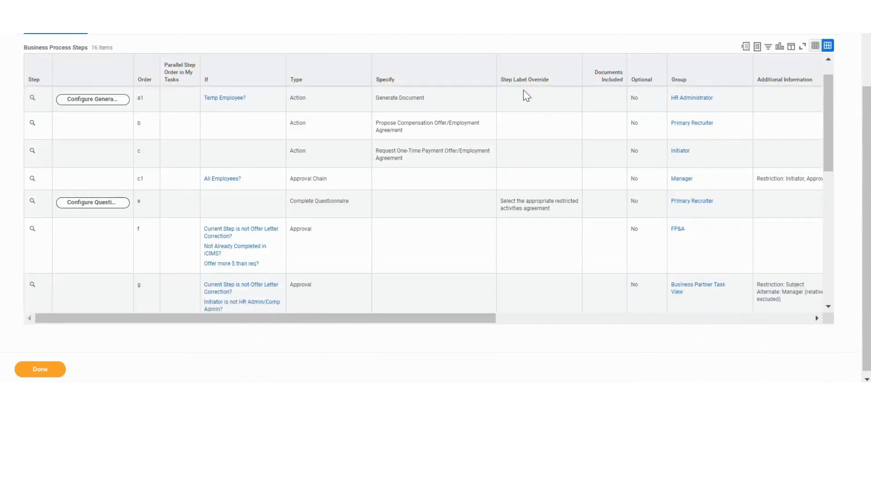
pyautogui.scroll(-3, 528, 102)
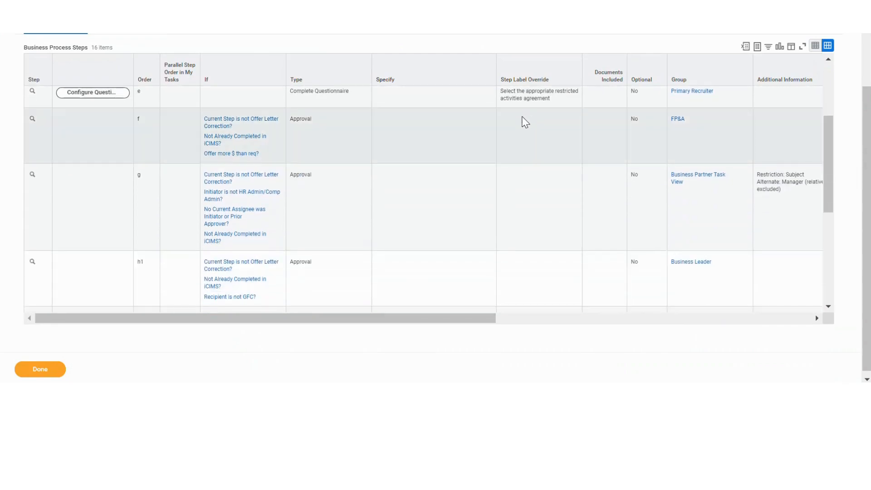
pyautogui.scroll(-1, 525, 129)
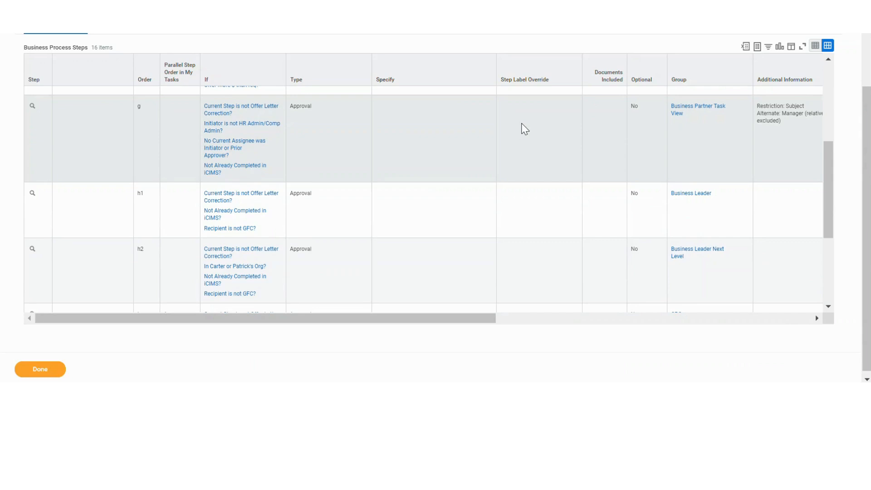
pyautogui.scroll(-2, 525, 129)
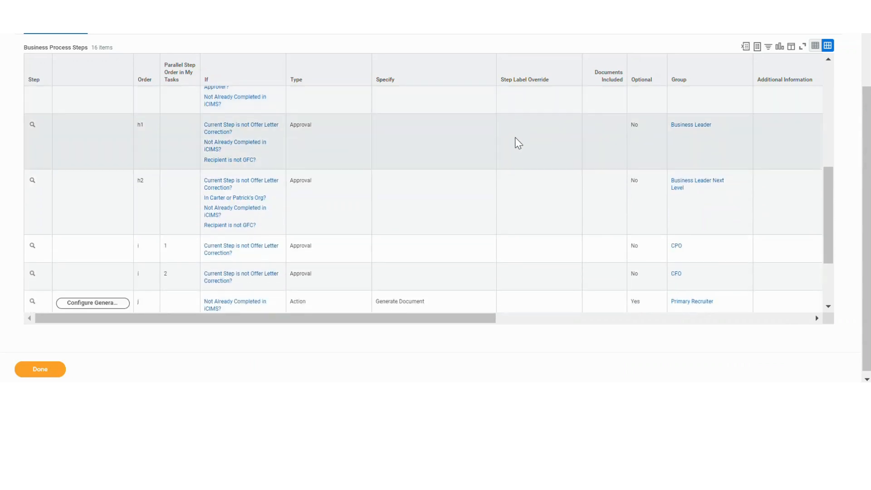
pyautogui.scroll(4, 513, 141)
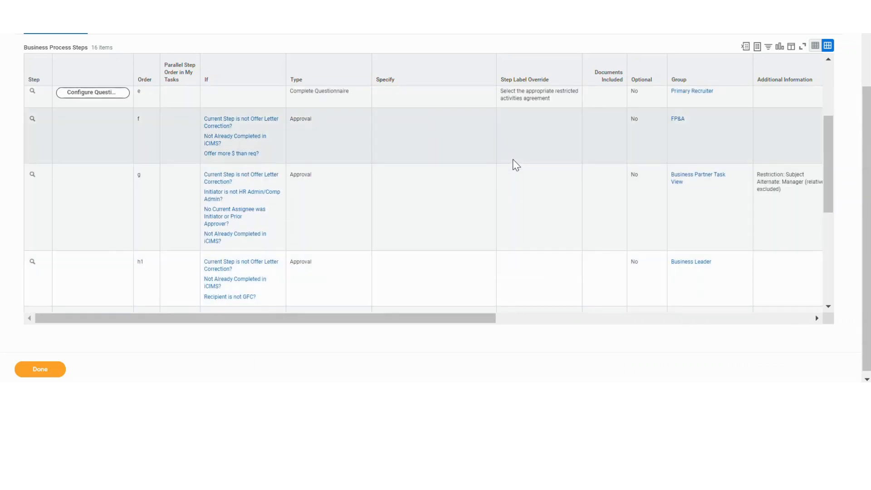
pyautogui.scroll(4, 513, 160)
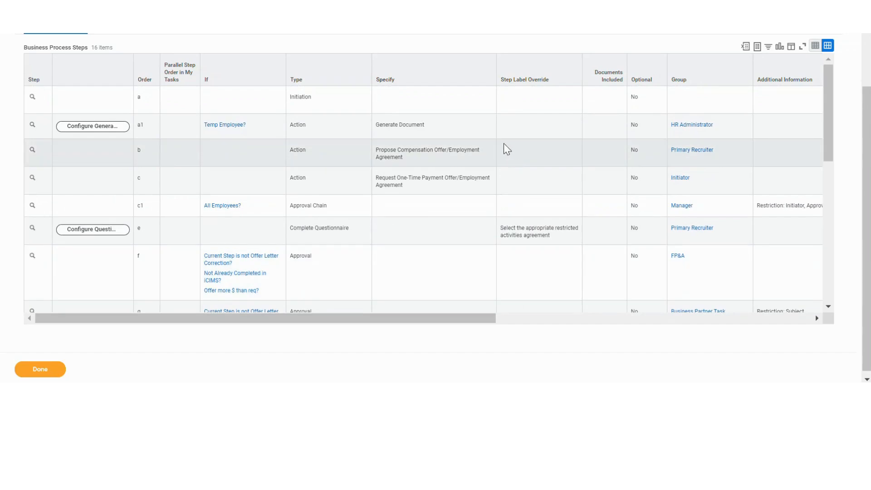